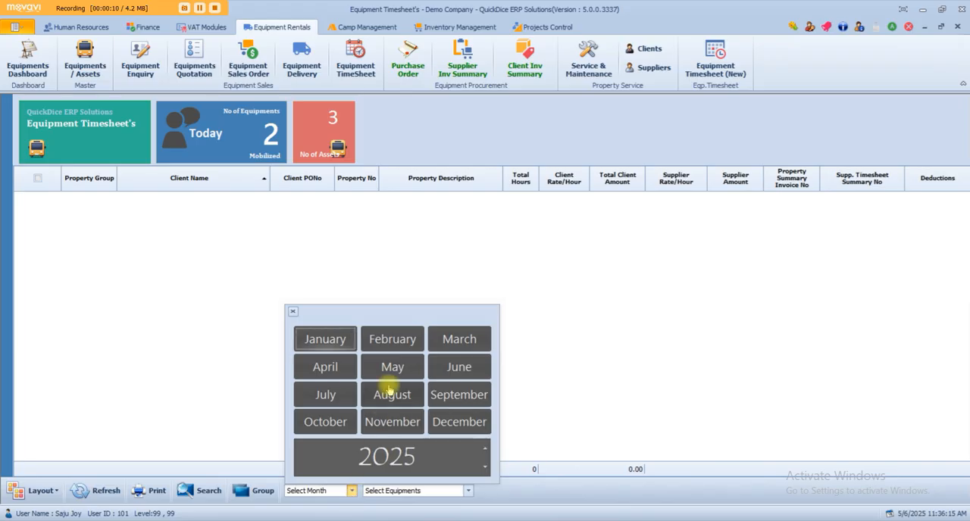
# - Set the equipment timesheet month to May 2025 and review the Equipment Delivery notes list before returning to the timesheets
pyautogui.click(391, 369)
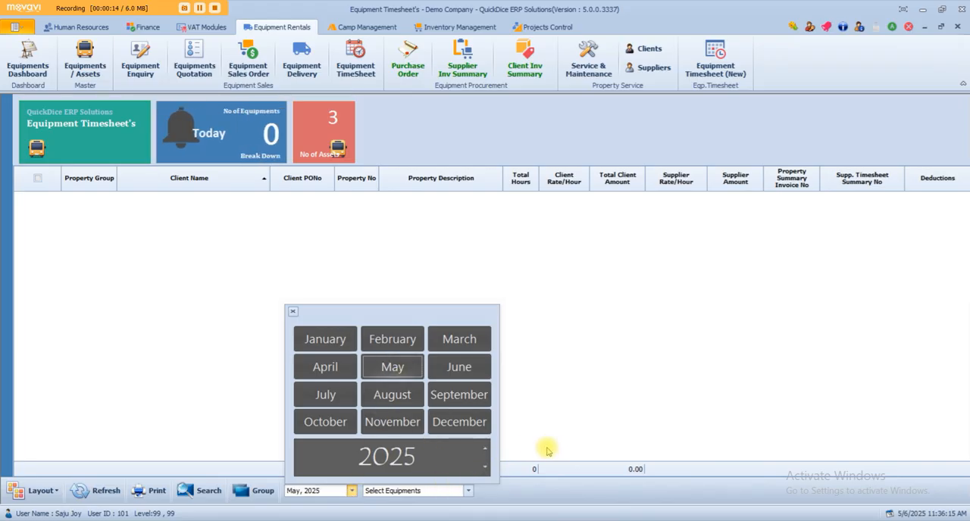
pyautogui.click(301, 66)
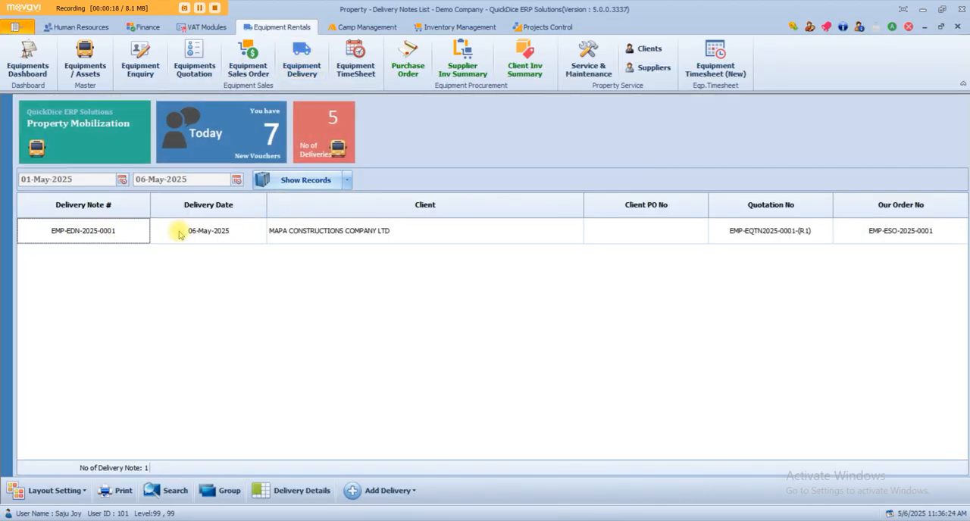
pyautogui.click(356, 65)
pyautogui.click(351, 491)
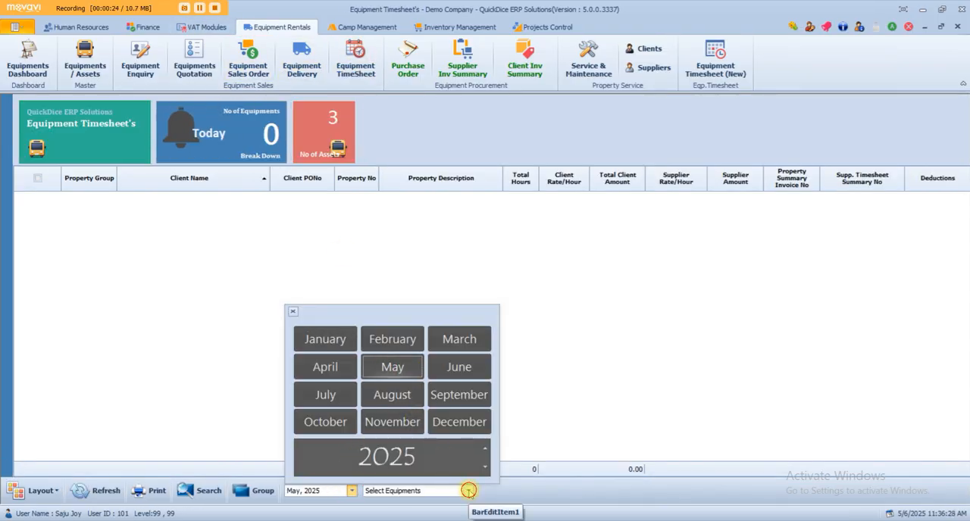
# - Generate May 2025 timesheets for both listed equipments, HRD-00001 and HRD-00003, and close the equipment selection list
pyautogui.click(469, 491)
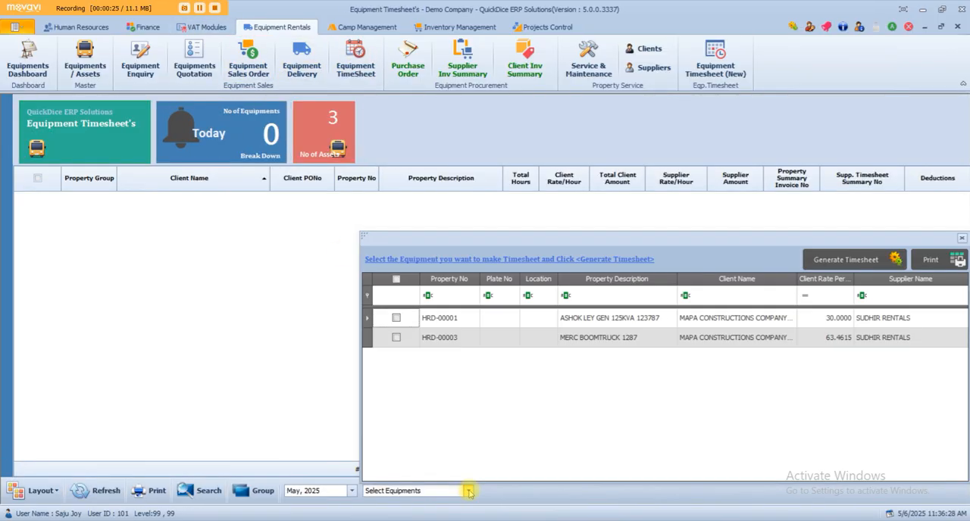
pyautogui.click(793, 279)
pyautogui.click(680, 432)
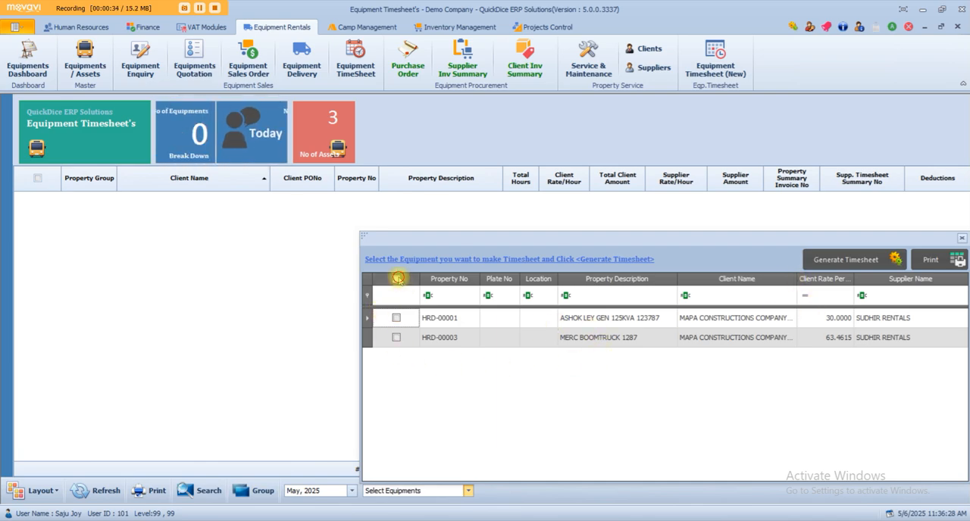
pyautogui.click(396, 279)
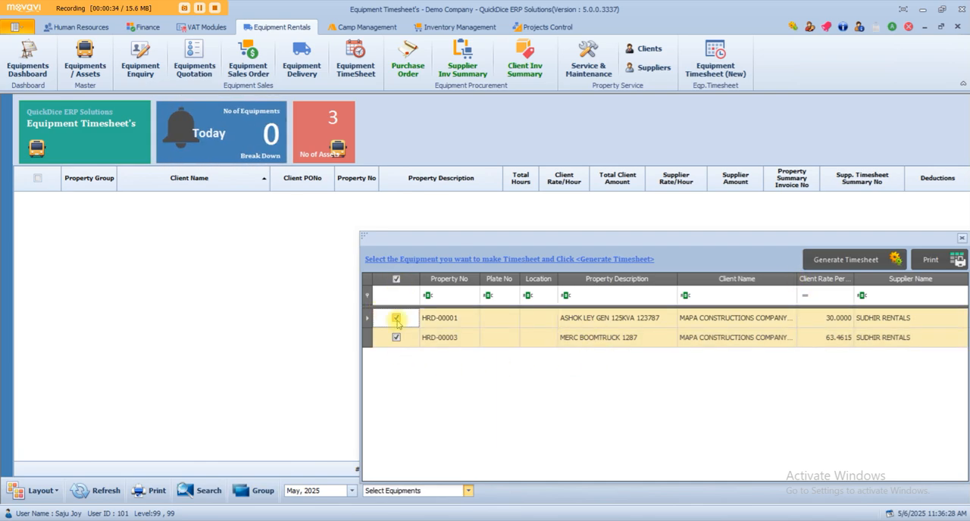
pyautogui.click(846, 260)
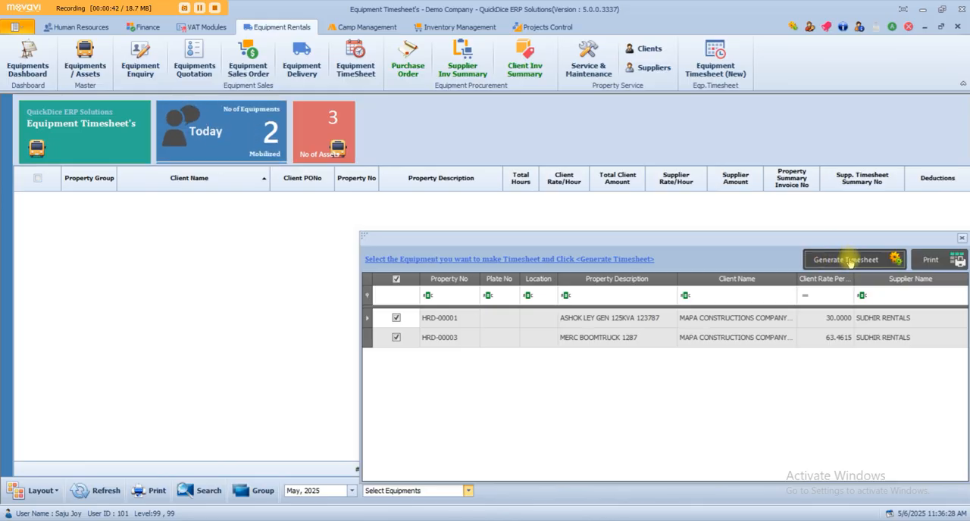
pyautogui.click(575, 313)
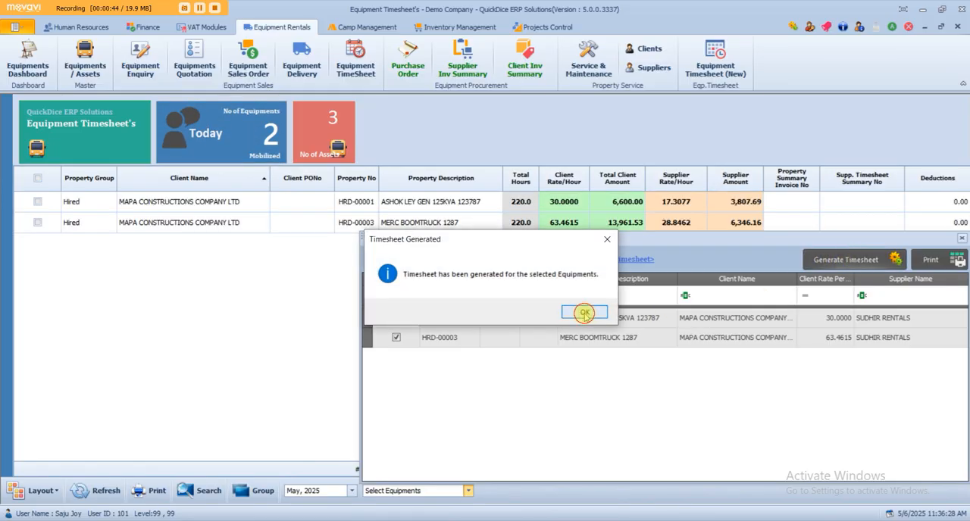
pyautogui.click(469, 224)
pyautogui.click(255, 202)
pyautogui.click(246, 221)
pyautogui.click(246, 279)
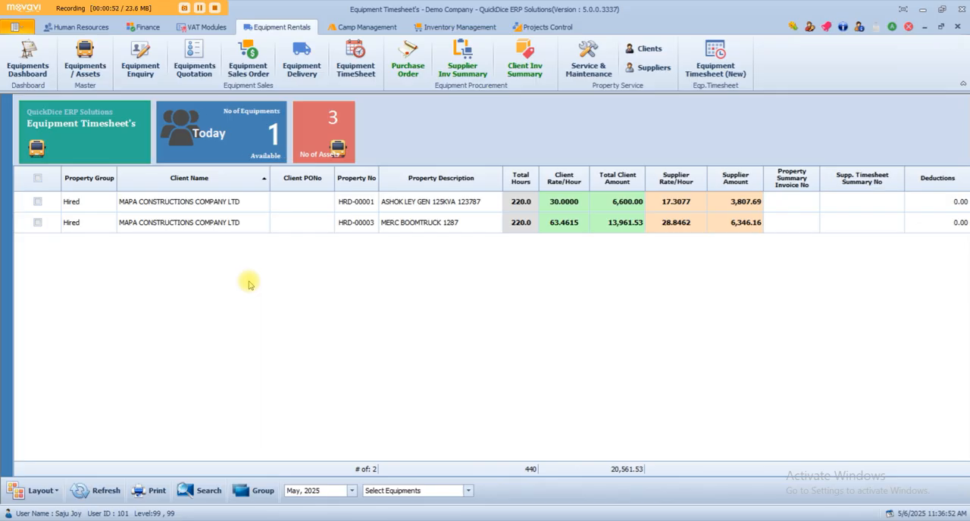
# - Add the Supplier Name column to the timesheet grid between Client Name and Client PONo
pyautogui.rightClick(222, 181)
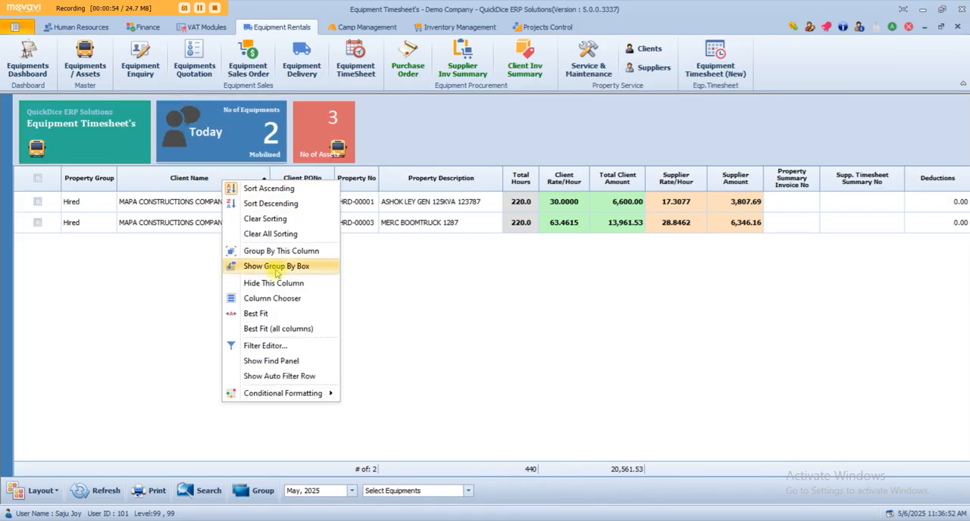
pyautogui.click(276, 298)
pyautogui.scroll(-6, 447, 349)
pyautogui.scroll(2, 451, 353)
pyautogui.scroll(-5, 452, 353)
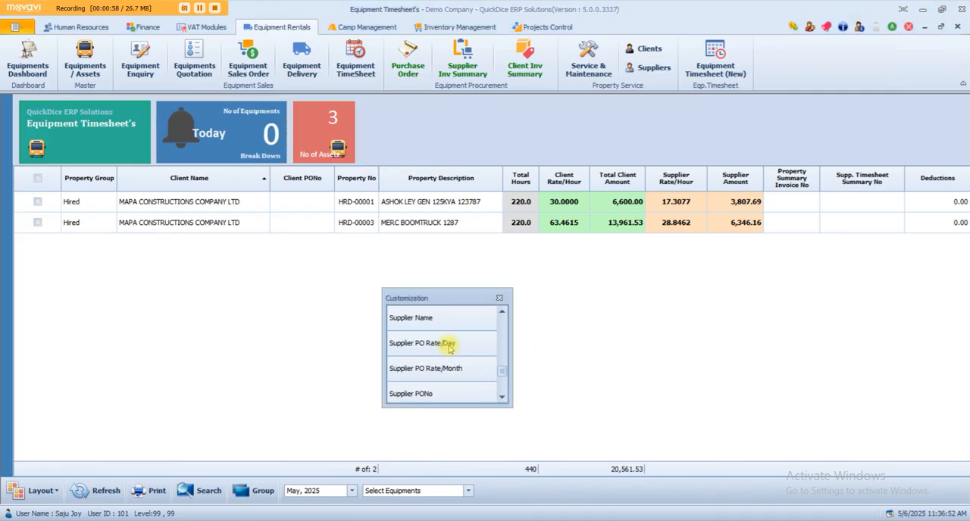
pyautogui.moveTo(444, 320); pyautogui.dragTo(319, 180)
pyautogui.click(500, 301)
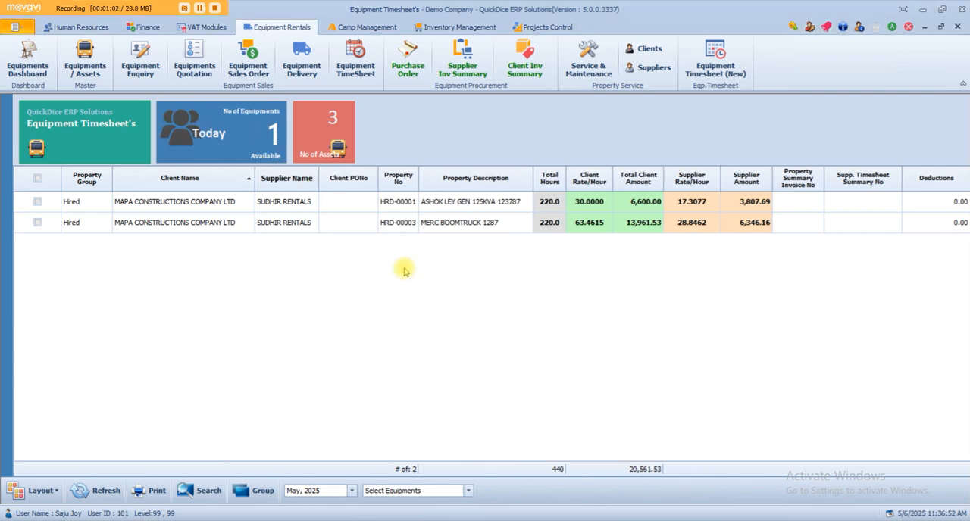
# - Rearrange the grid with Supplier Name before Supplier Rate/Hour and Client Name before Client Rate/Hour, and remove the Client PONo column
pyautogui.moveTo(275, 175); pyautogui.dragTo(659, 177)
pyautogui.moveTo(221, 179); pyautogui.dragTo(504, 182)
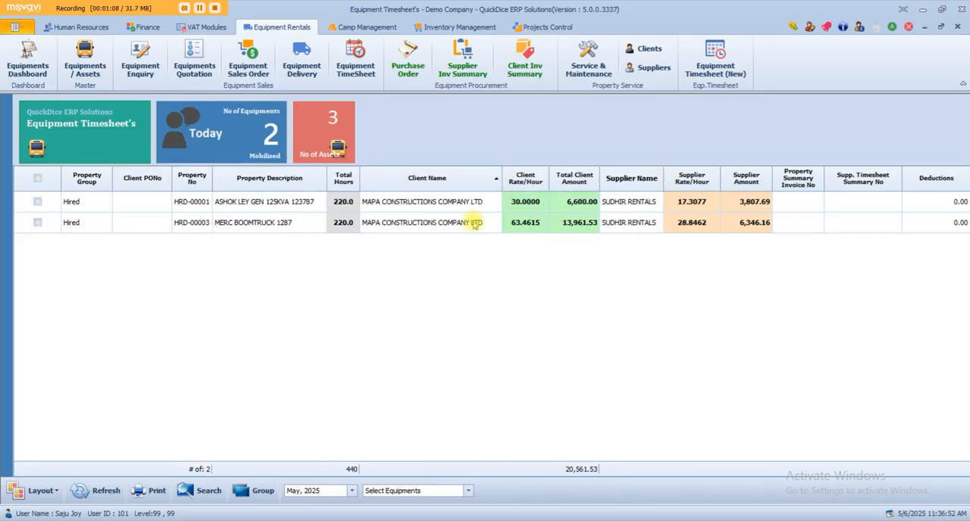
pyautogui.moveTo(139, 182); pyautogui.dragTo(137, 132)
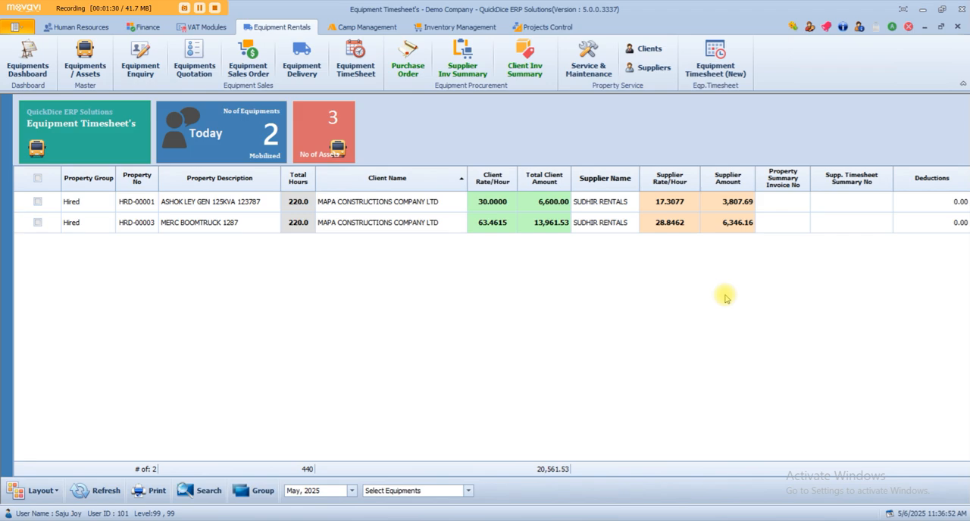
# - Open the HRD-00003 MERC BOOMTRUCK 1287 timesheet for editing and set the 06-May-2025 status to Stand By
pyautogui.rightClick(164, 230)
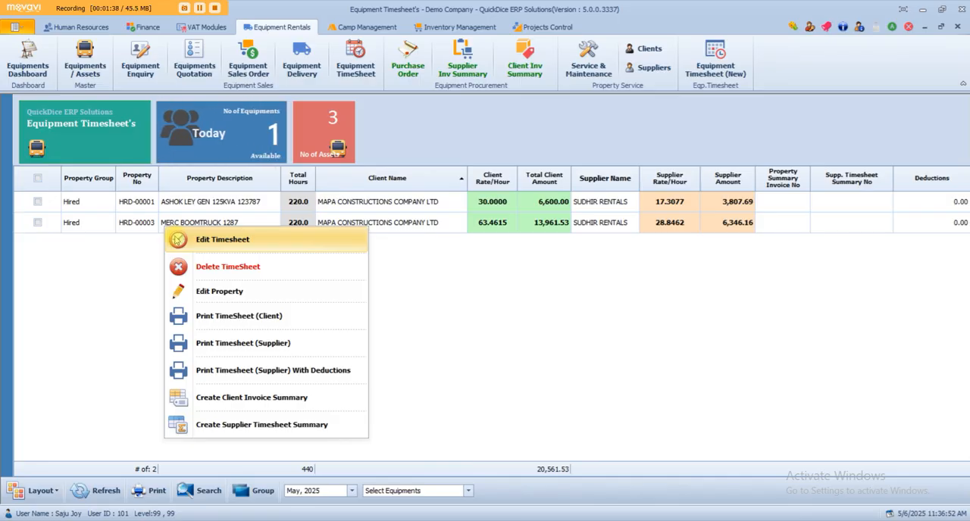
pyautogui.click(176, 240)
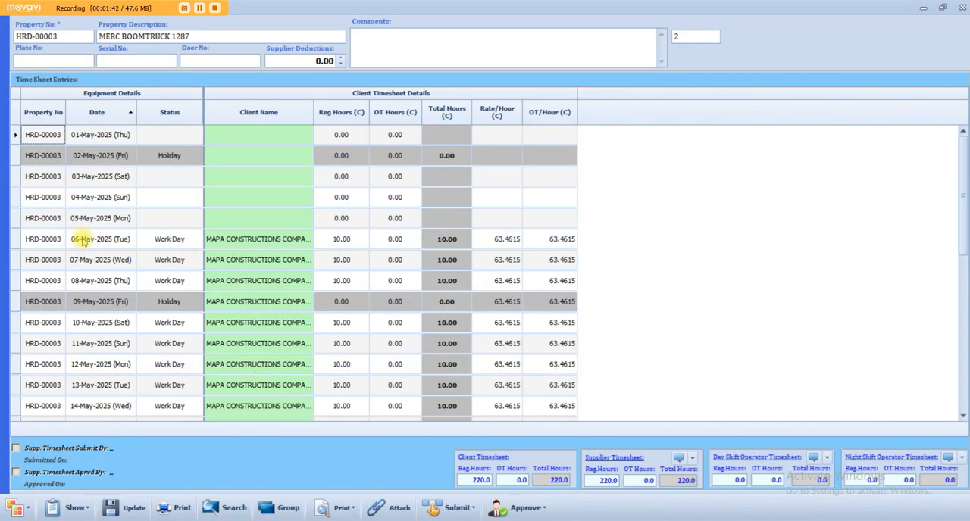
pyautogui.click(195, 241)
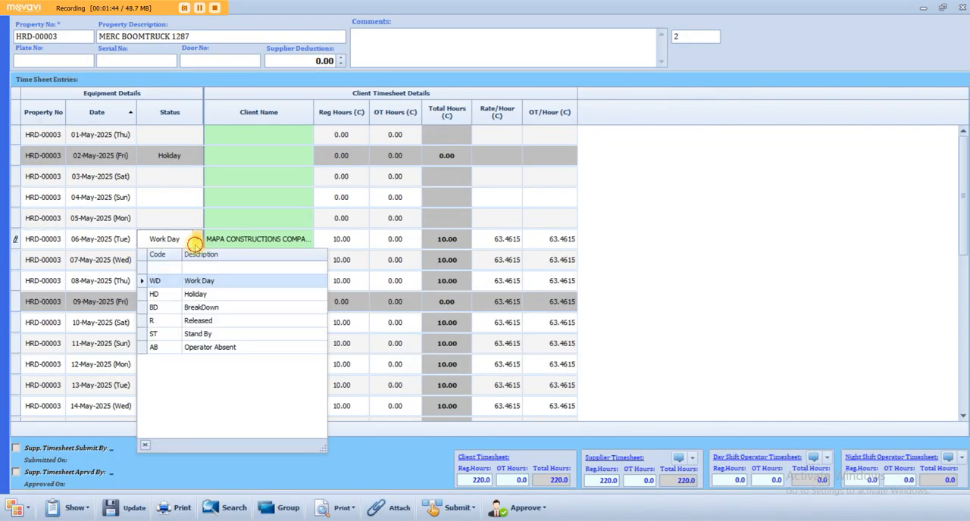
pyautogui.click(222, 337)
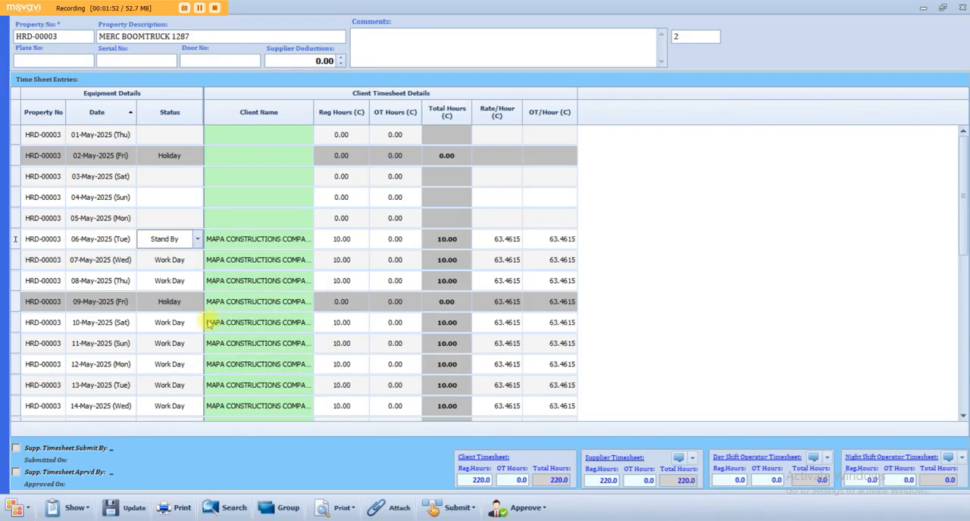
# - Set the 07-May-2025 status to Stand By and save the timesheet update
pyautogui.click(195, 258)
pyautogui.click(198, 261)
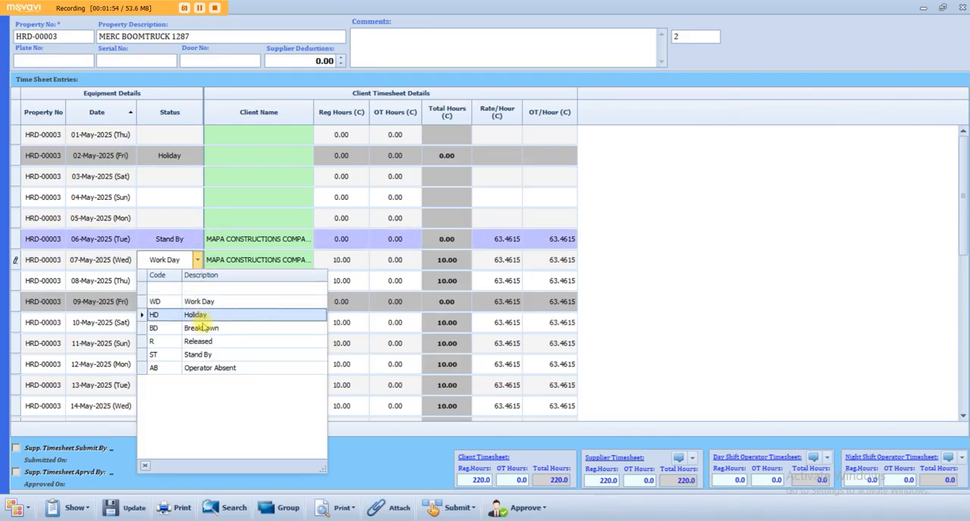
pyautogui.click(264, 356)
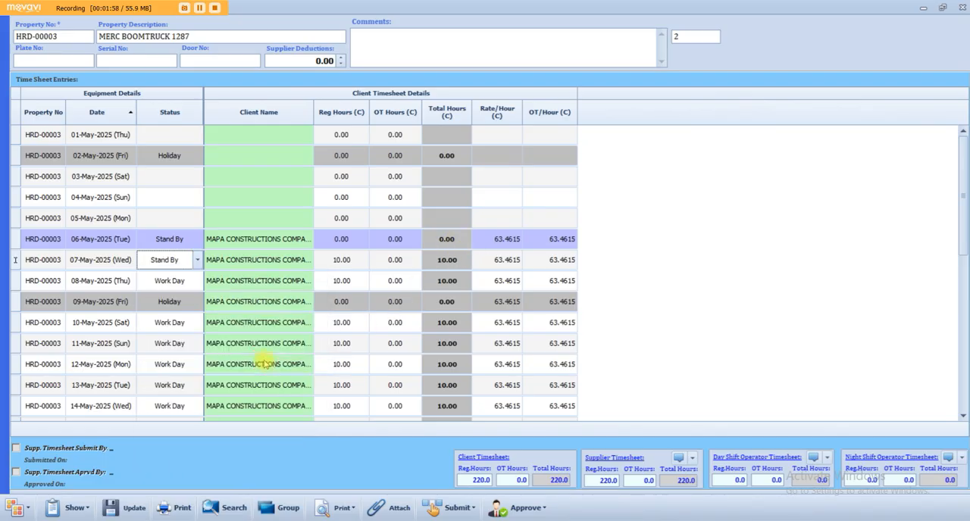
pyautogui.click(394, 301)
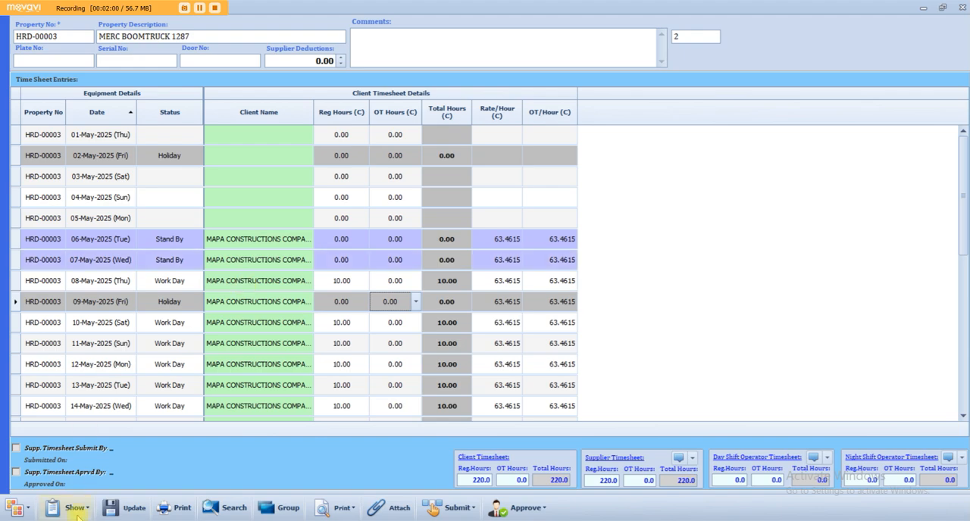
pyautogui.click(112, 507)
pyautogui.click(551, 371)
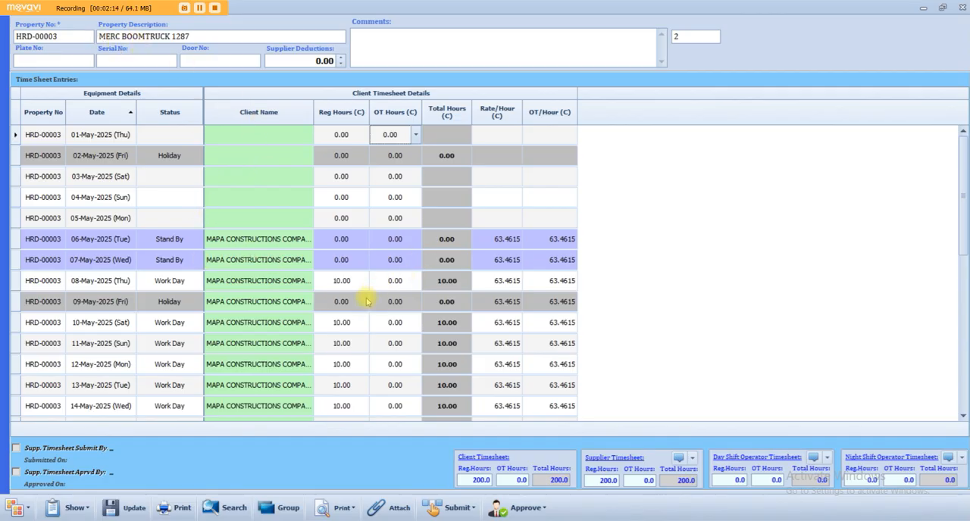
# - Enter 2 client OT hours for 12-May-2025
pyautogui.scroll(-2, 364, 299)
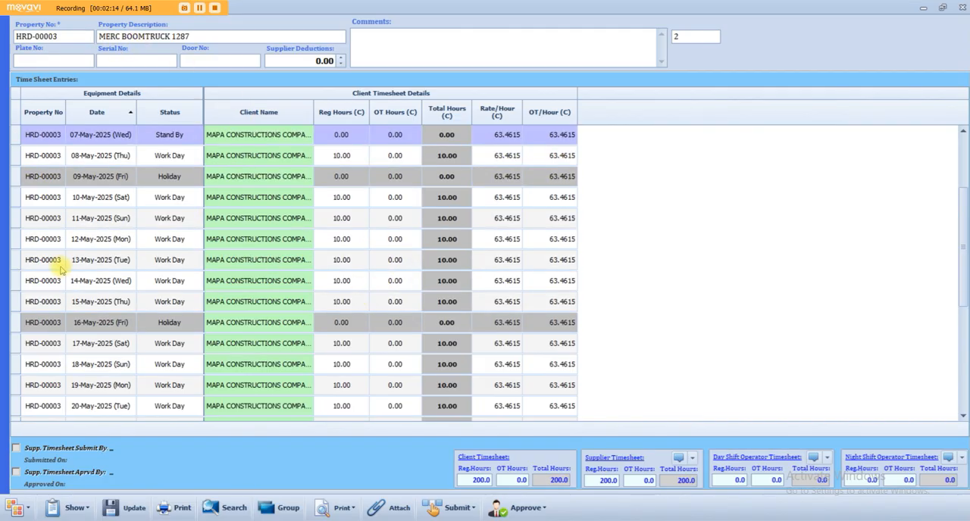
pyautogui.click(403, 241)
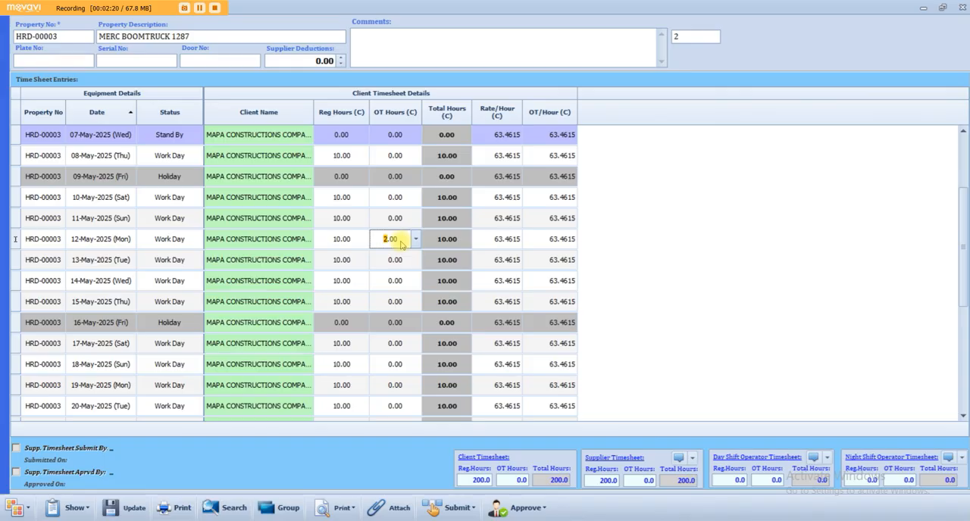
pyautogui.press('Down')
pyautogui.press('Down')
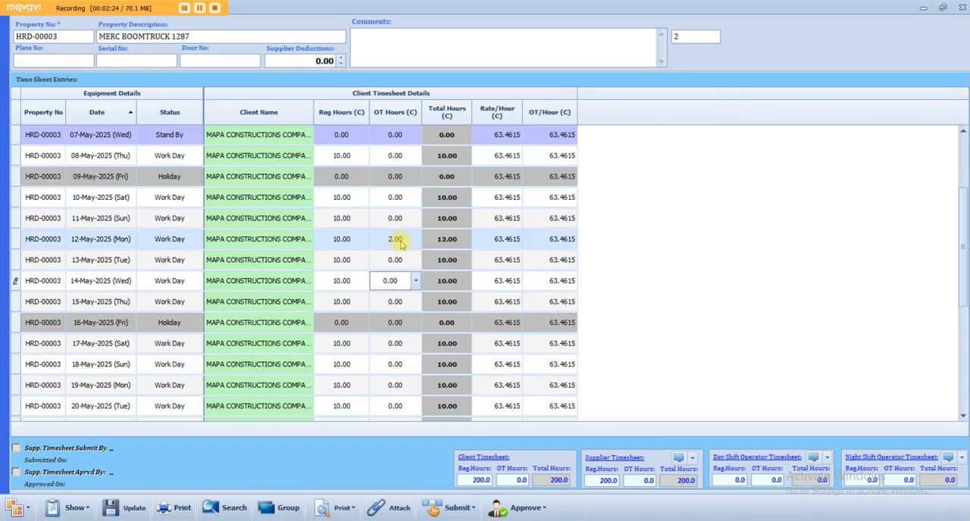
# - Enter 6 client regular hours for the 16-May-2025 holiday
pyautogui.press('Down')
pyautogui.press('Down')
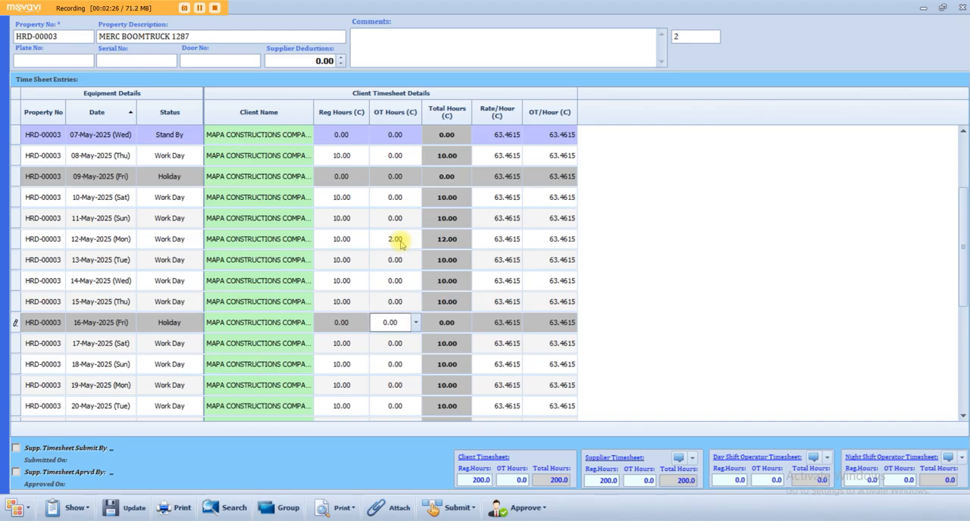
pyautogui.press('Left')
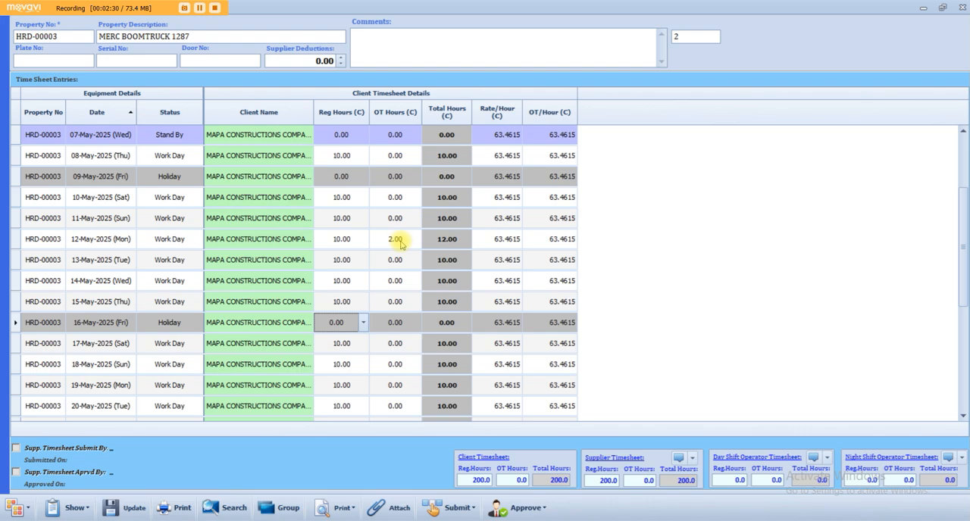
pyautogui.write('6')
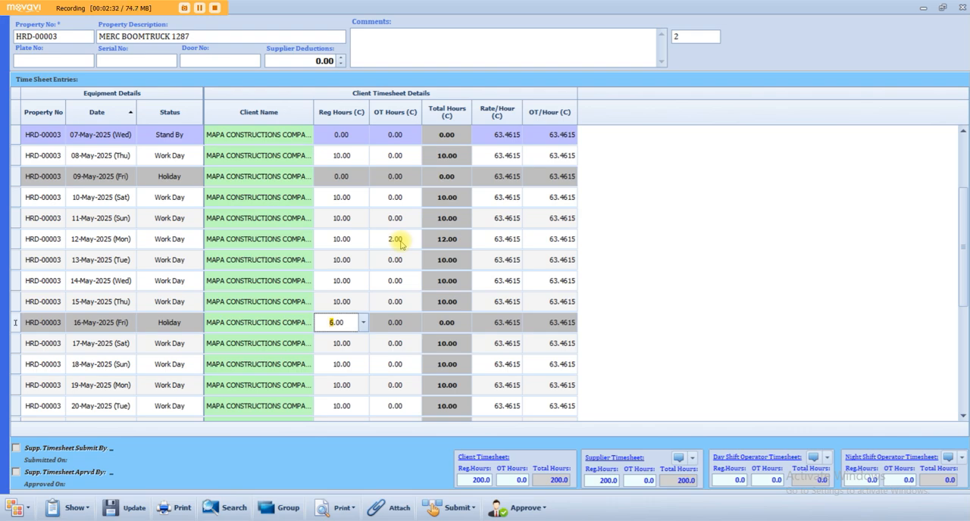
pyautogui.press('Down')
pyautogui.press('Down')
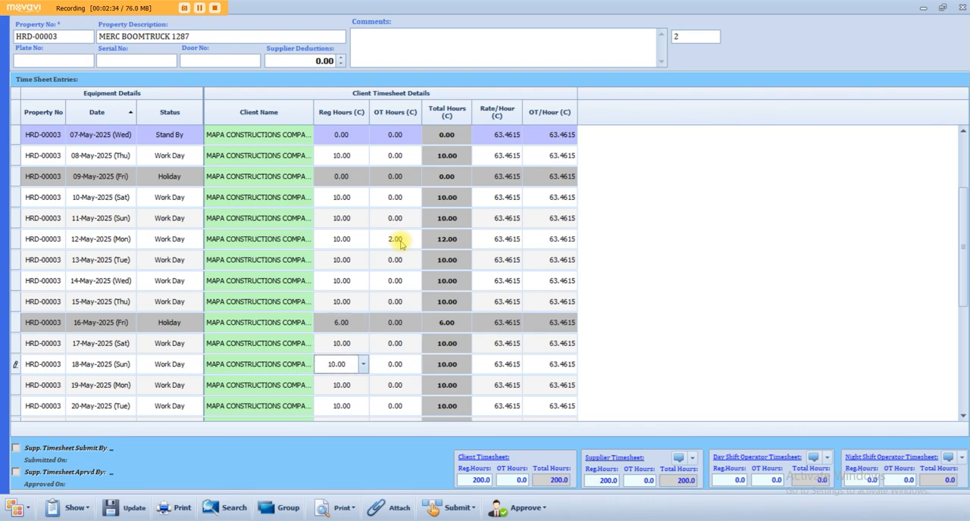
pyautogui.press('Down')
pyautogui.press('Down')
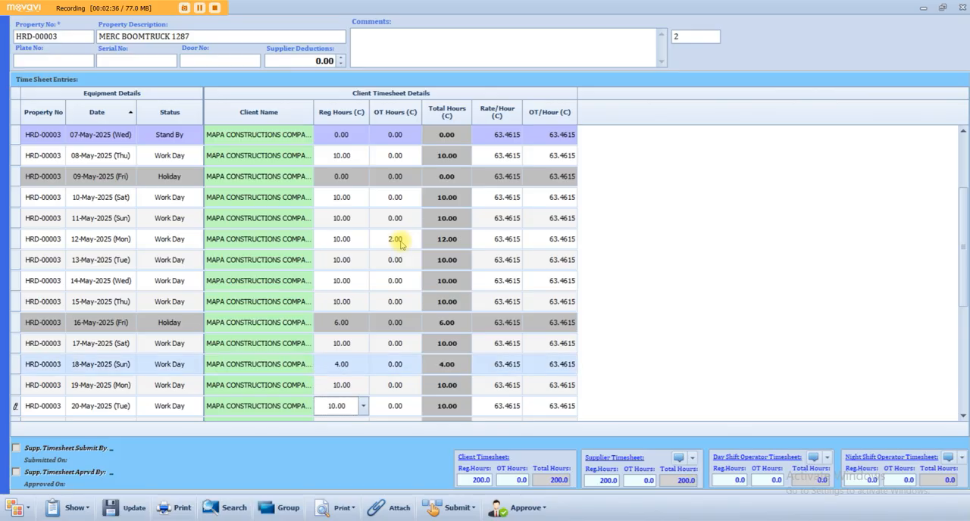
pyautogui.press('Up')
pyautogui.press('Up')
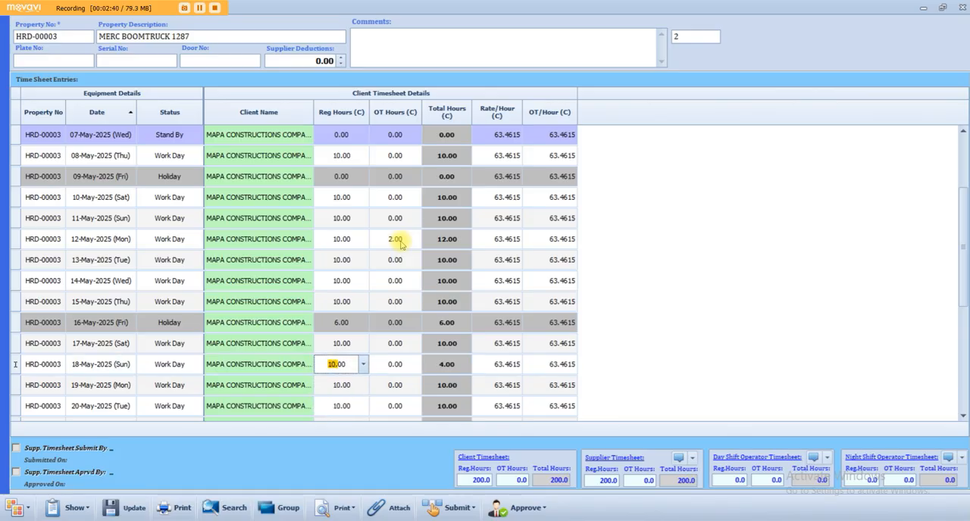
# - Enter client OT hours of 2 for 18-May-2025 and 3 for 21-May-2025
pyautogui.click(409, 363)
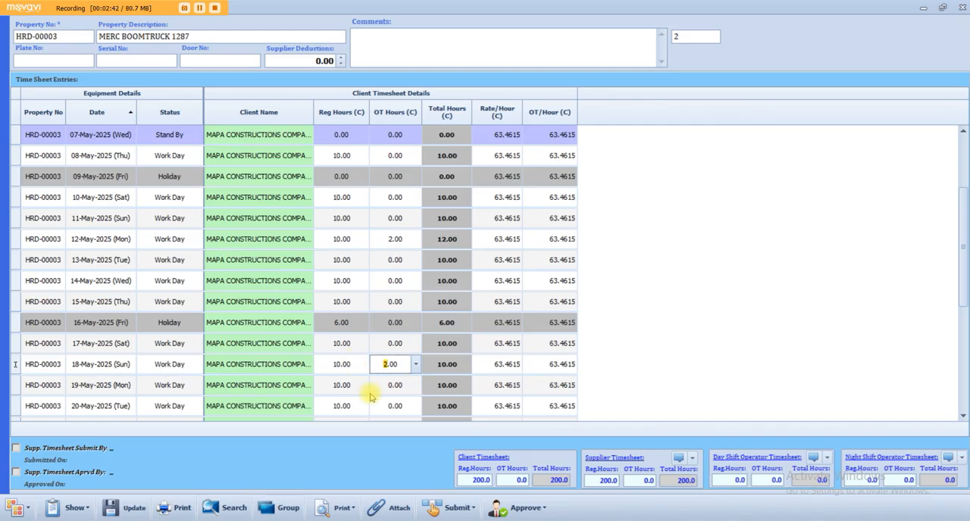
pyautogui.write('2')
pyautogui.press('Down')
pyautogui.press('Down')
pyautogui.press('Down')
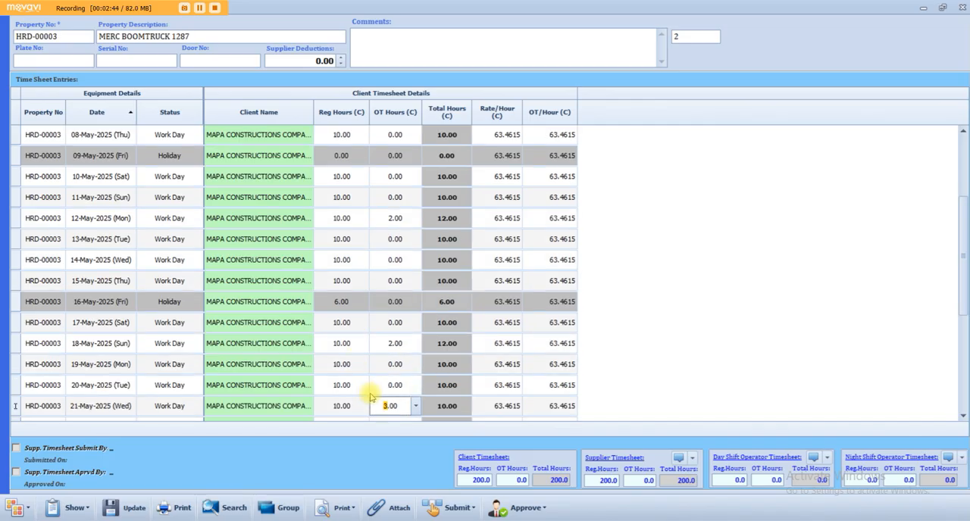
# - Set the 13-May-2025 status to BreakDown
pyautogui.click(186, 242)
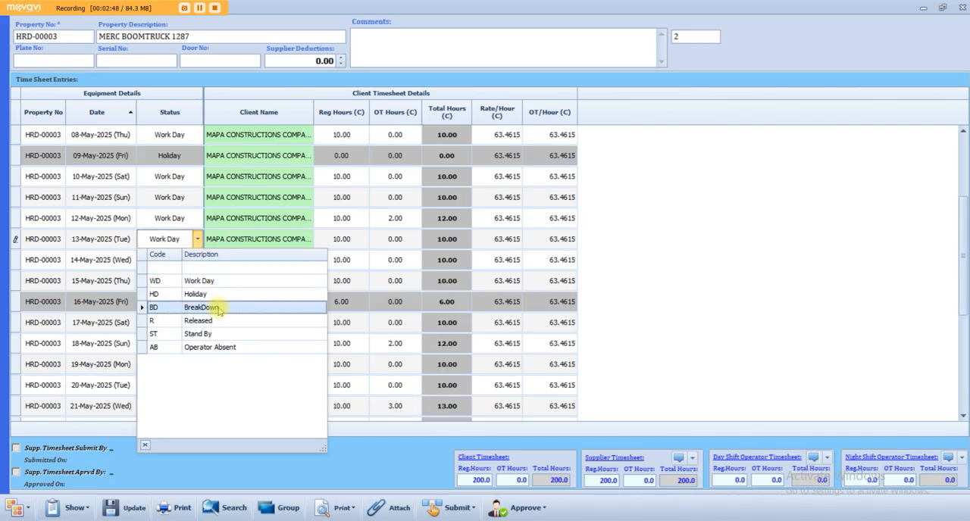
pyautogui.click(218, 307)
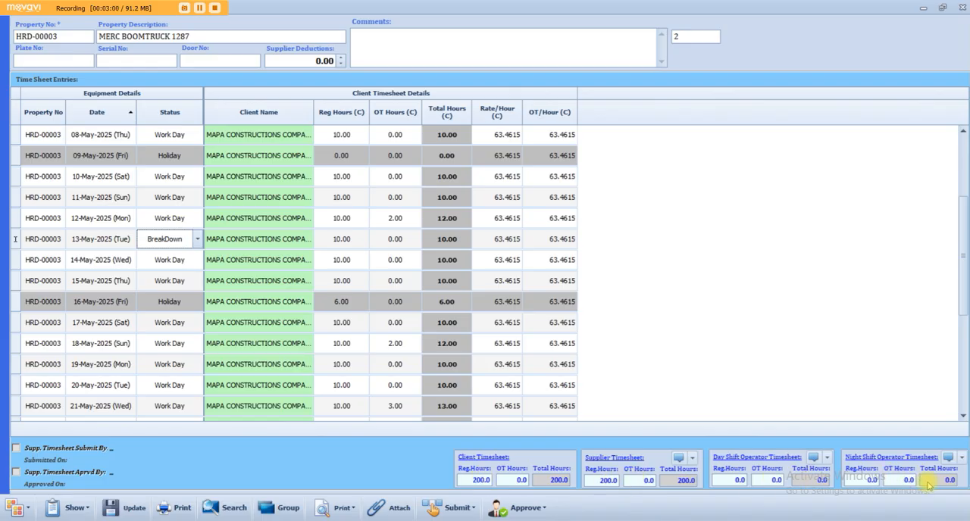
# - Save the HRD-00003 timesheet changes and acknowledge the update notice
pyautogui.click(135, 510)
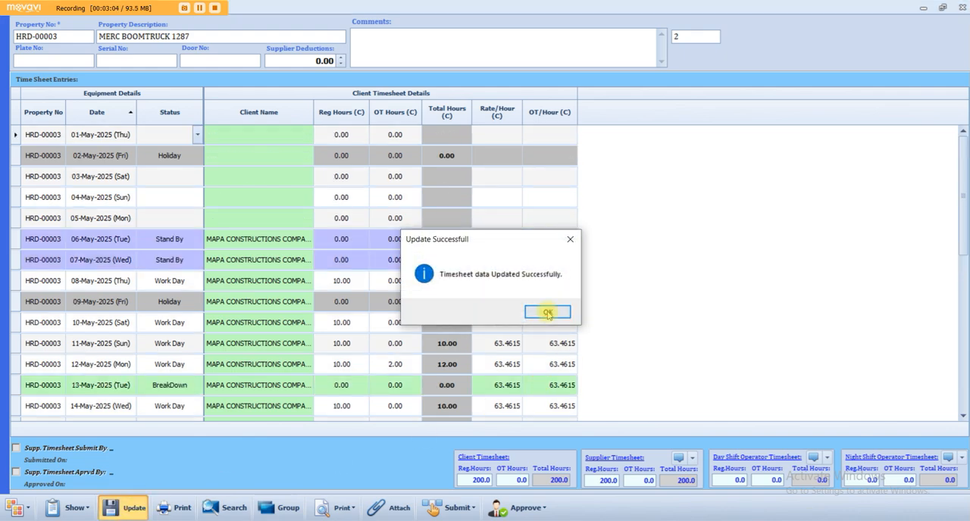
pyautogui.click(550, 310)
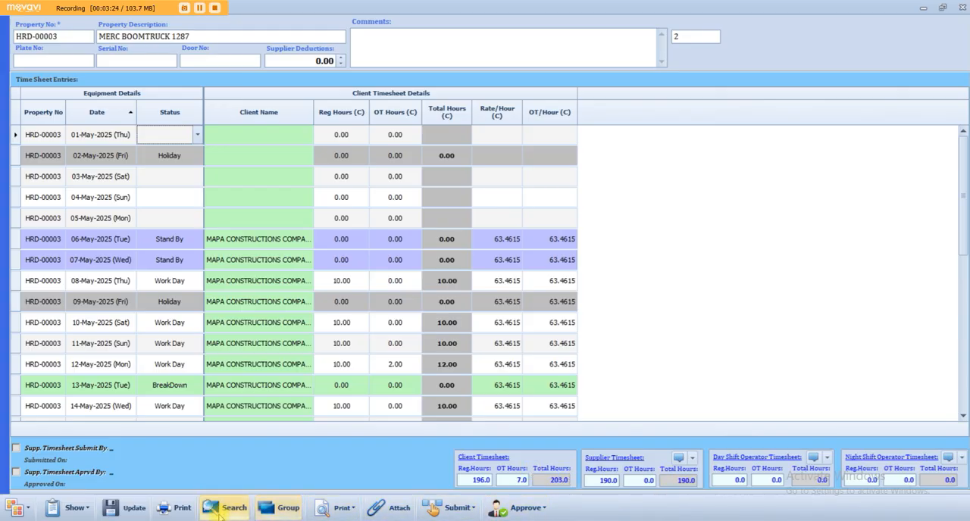
# - Switch the time sheet entries to show only the supplier timesheet for HRD-00003
pyautogui.scroll(-5, 245, 224)
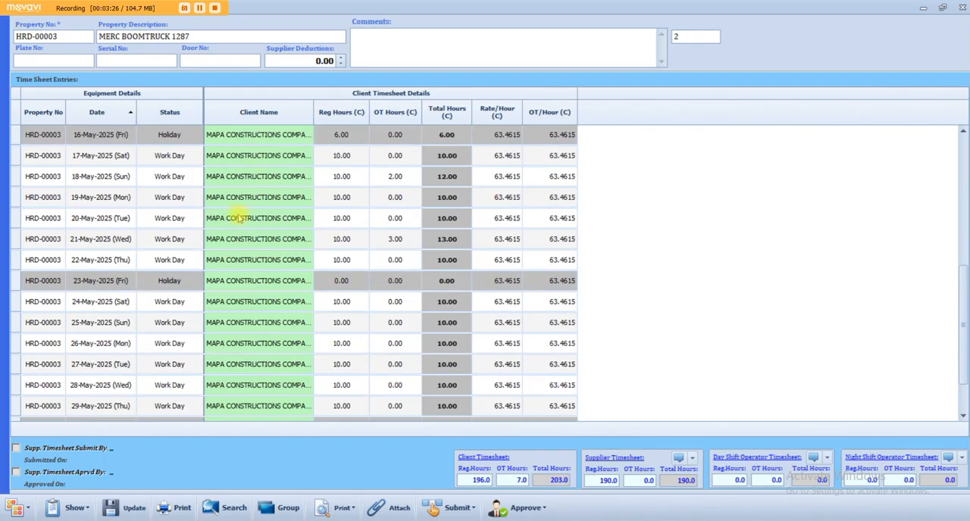
pyautogui.click(63, 512)
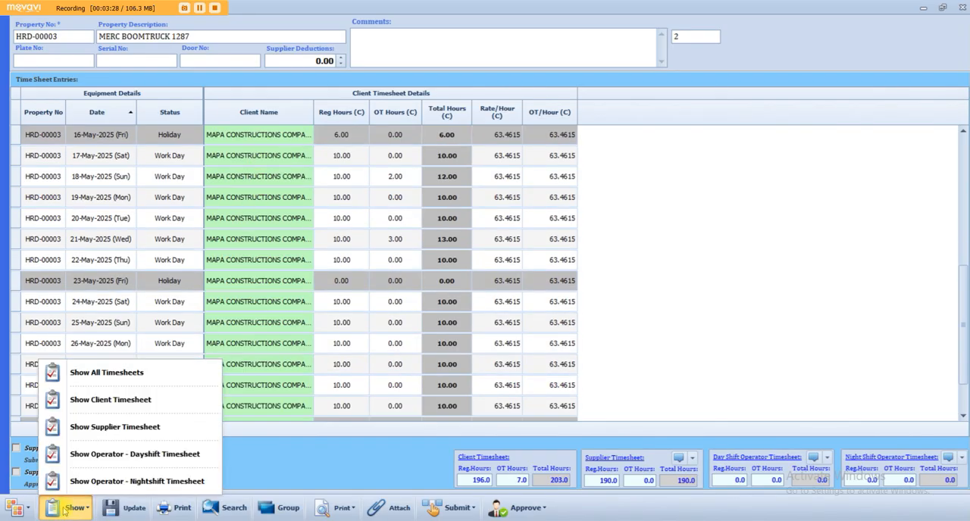
pyautogui.click(120, 427)
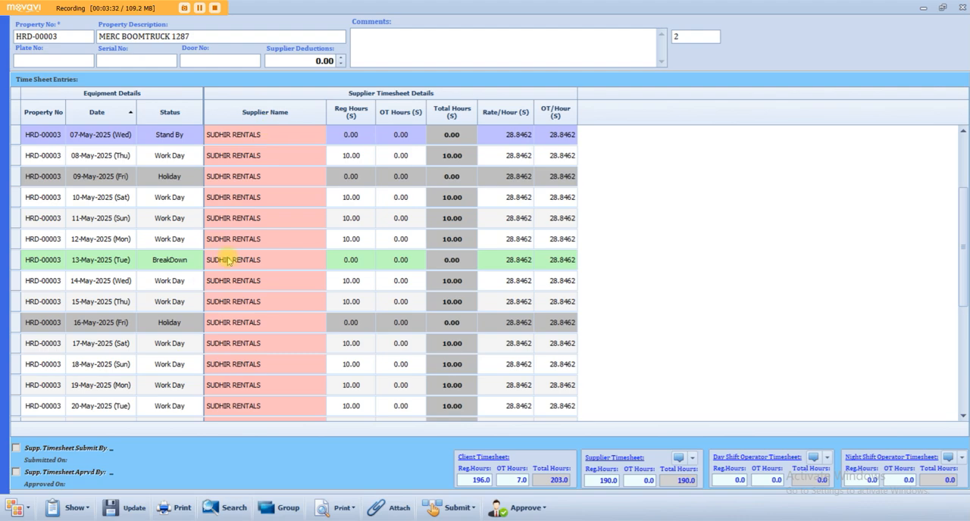
# - Show all timesheets together and look through the client, supplier and operator columns
pyautogui.click(74, 508)
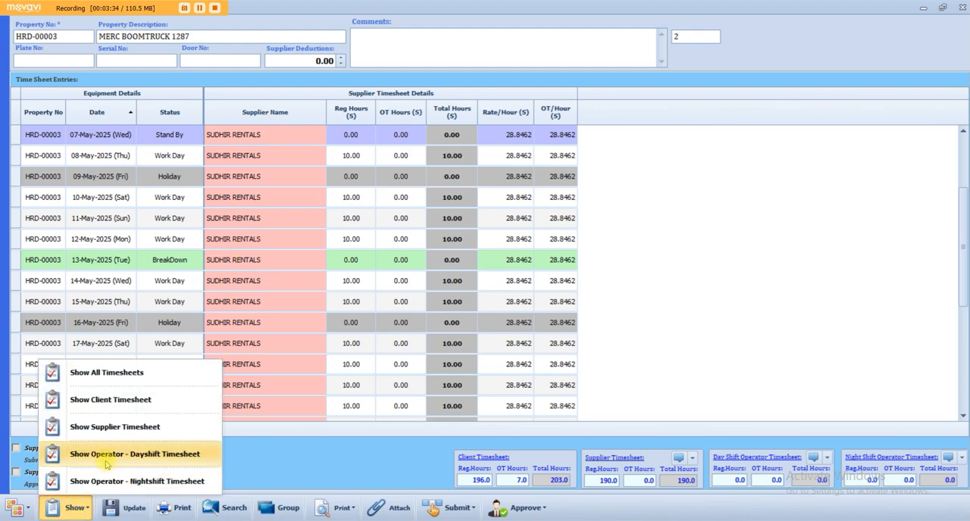
pyautogui.click(79, 375)
pyautogui.scroll(3, 444, 303)
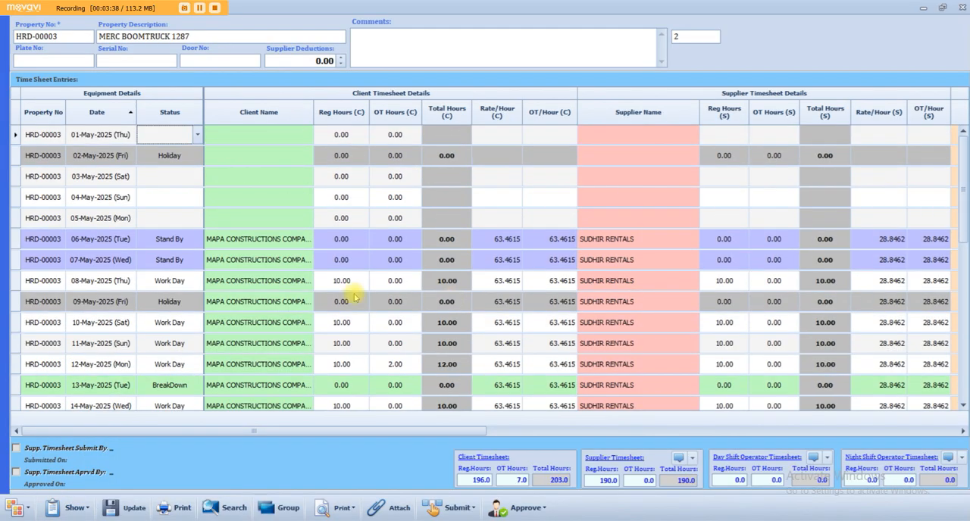
pyautogui.moveTo(477, 431); pyautogui.dragTo(768, 430)
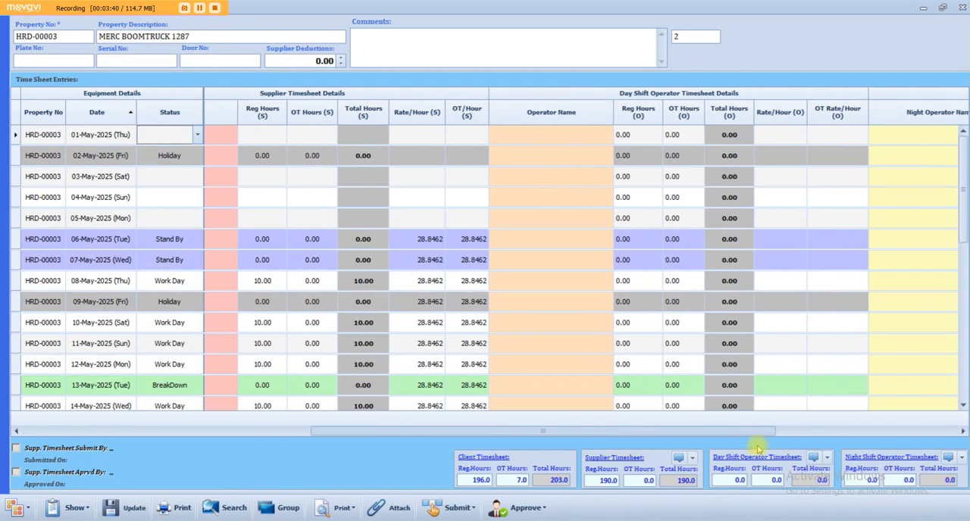
pyautogui.scroll(-3, 666, 216)
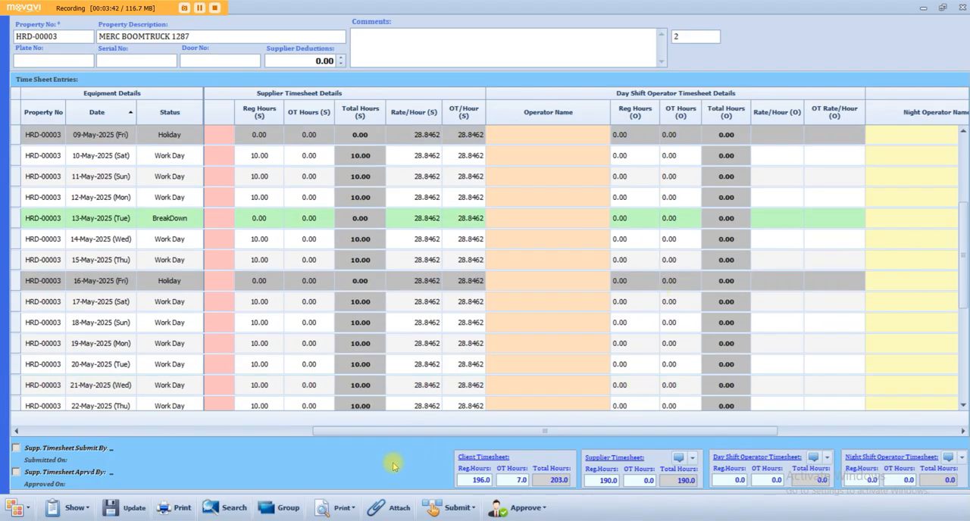
pyautogui.moveTo(363, 430); pyautogui.dragTo(2, 411)
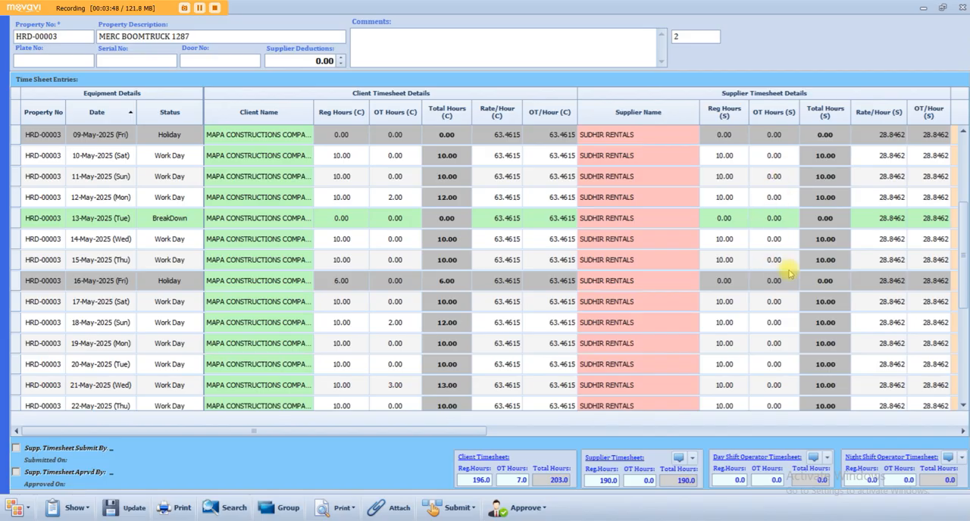
# - Copy the client timesheet data to the supplier timesheet for the HRD-00003 boom truck and confirm the copy
pyautogui.click(692, 459)
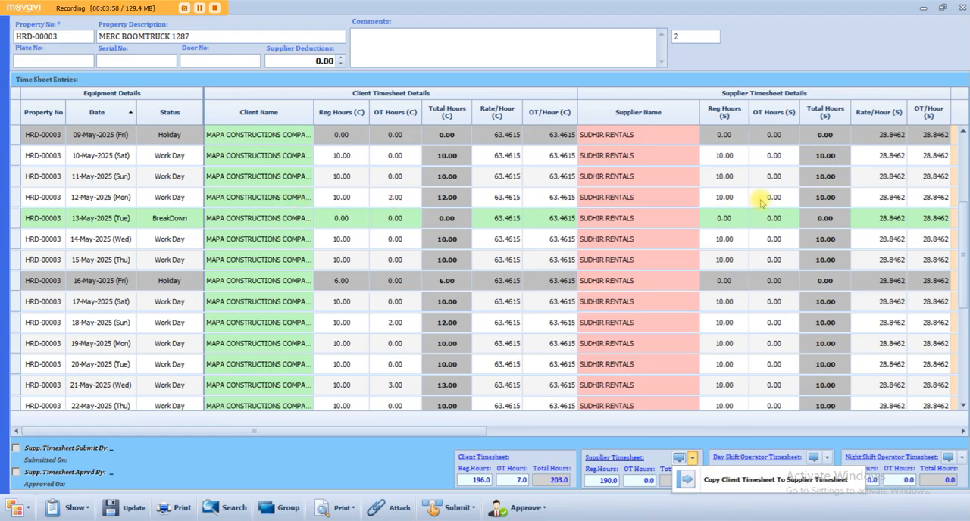
pyautogui.click(610, 481)
pyautogui.click(635, 482)
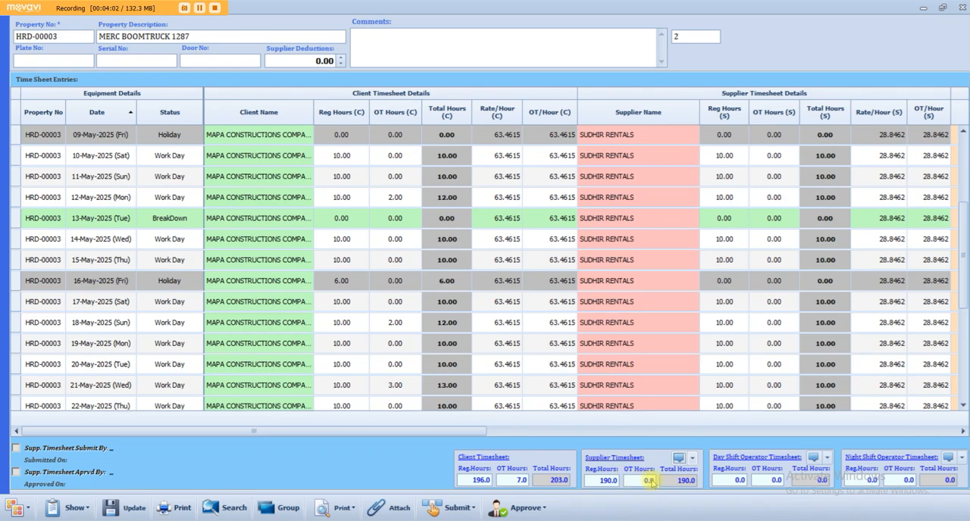
pyautogui.click(692, 458)
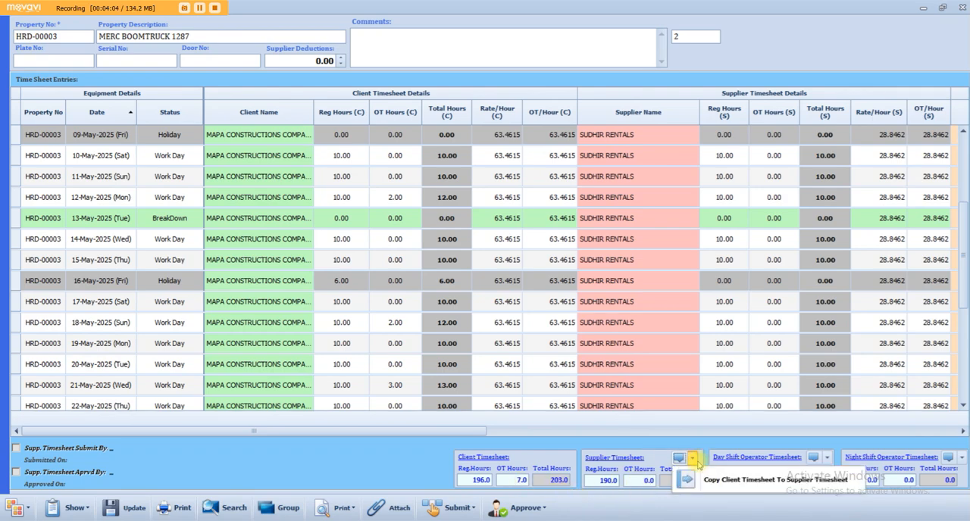
pyautogui.click(732, 483)
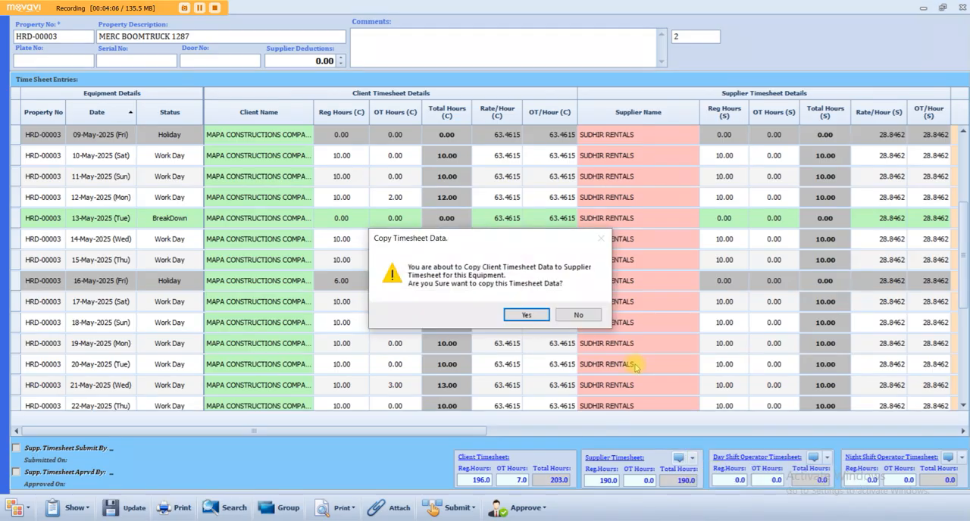
pyautogui.click(530, 318)
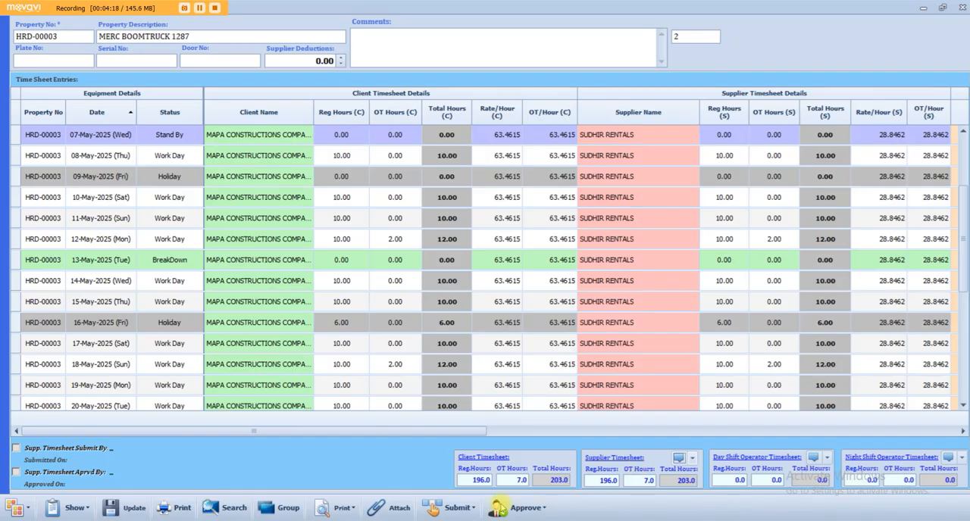
# - Generate the supplier timesheet print preview with regular hours and O.T
pyautogui.click(338, 507)
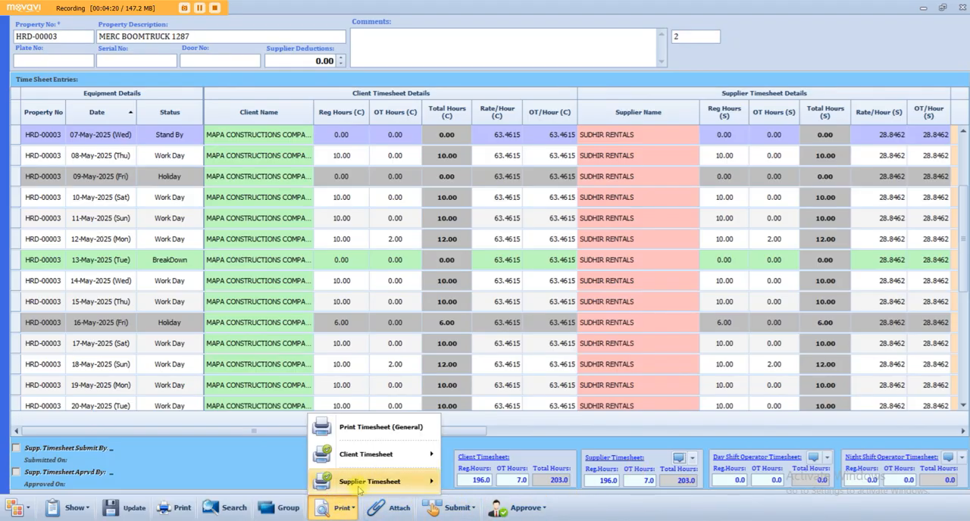
pyautogui.moveTo(374, 459)
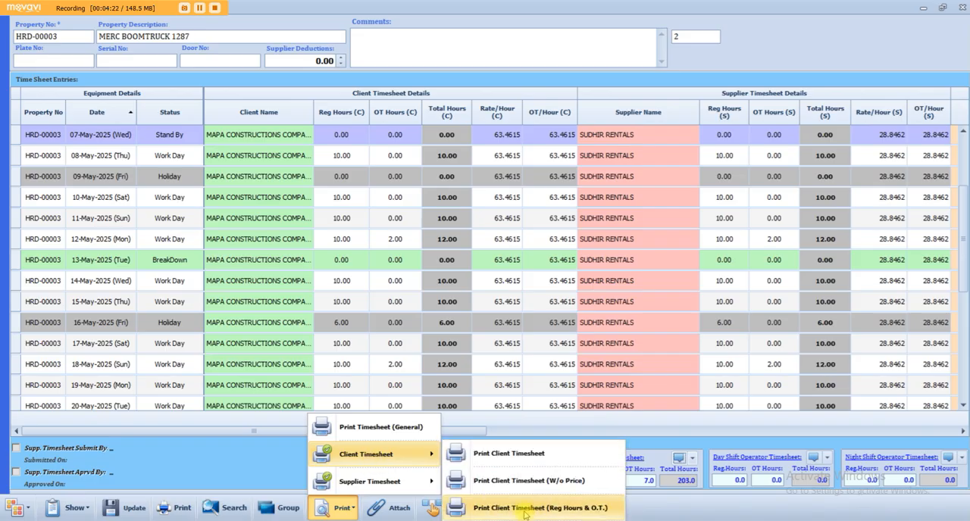
pyautogui.moveTo(413, 482)
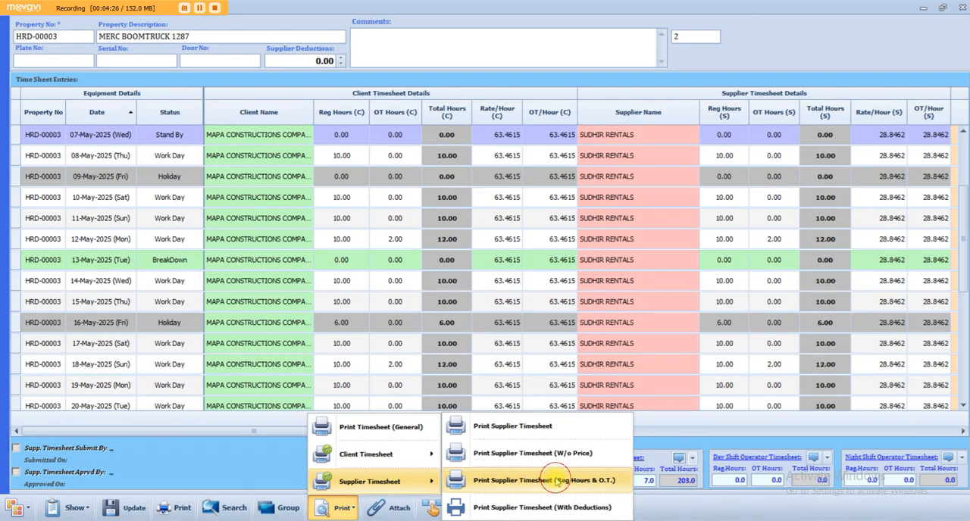
pyautogui.click(556, 482)
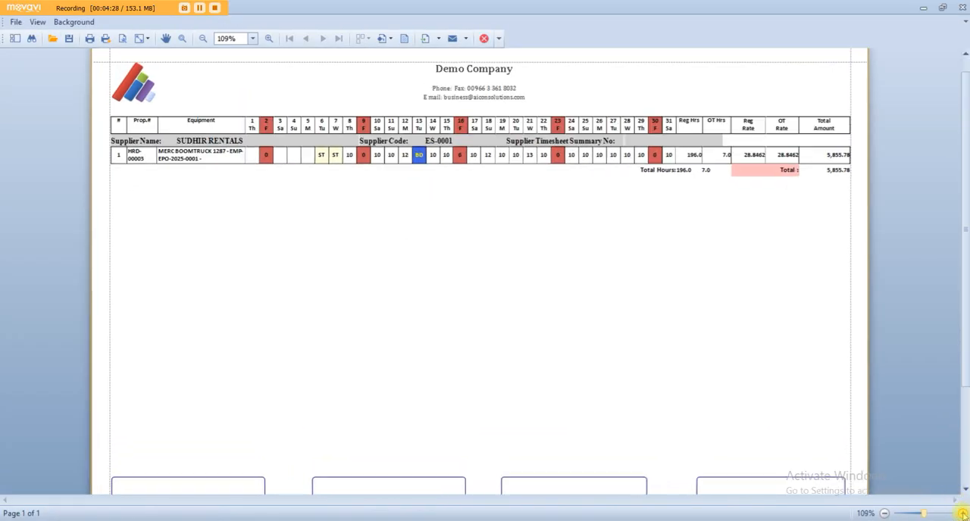
# - Examine the supplier report's supplier name, daily hours, rates, total amount, export formats and signature blocks, and close the preview
pyautogui.click(961, 513)
pyautogui.moveTo(485, 500); pyautogui.dragTo(437, 500)
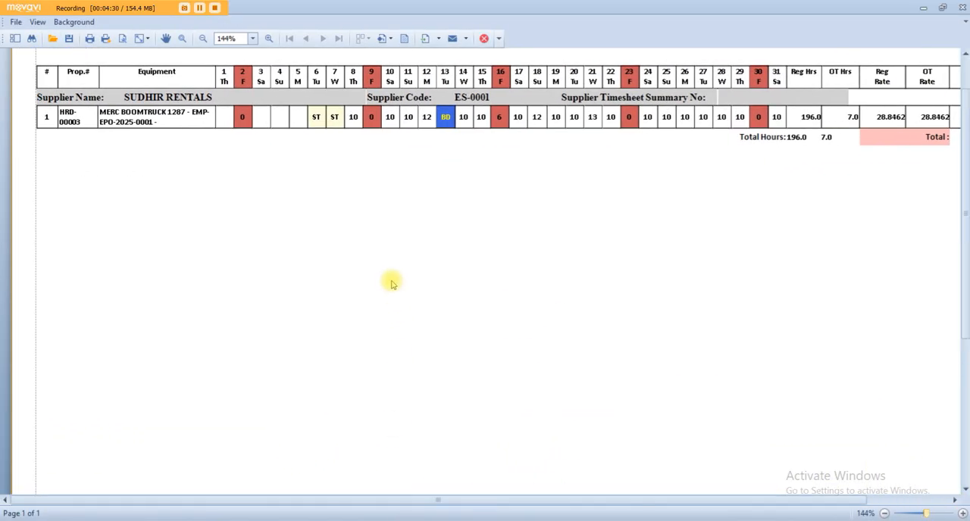
pyautogui.scroll(2, 393, 287)
pyautogui.click(174, 192)
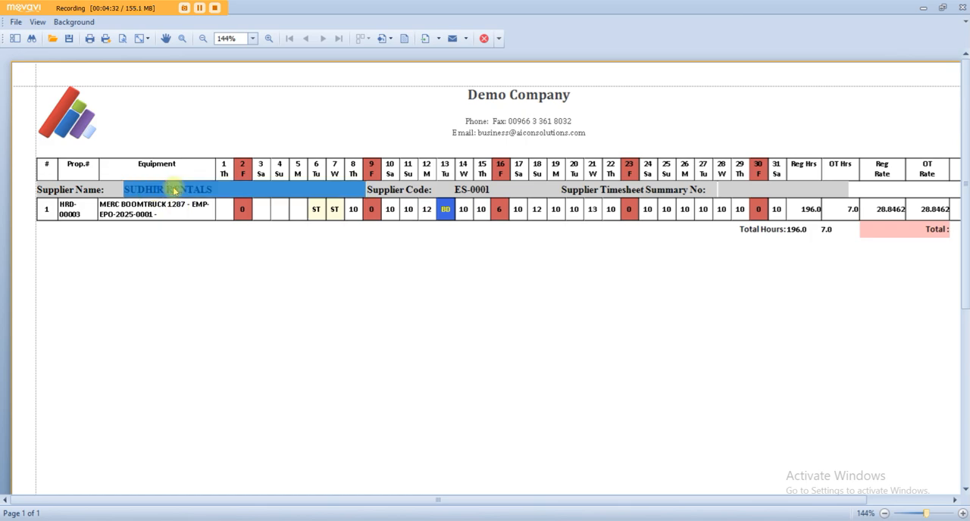
pyautogui.click(159, 215)
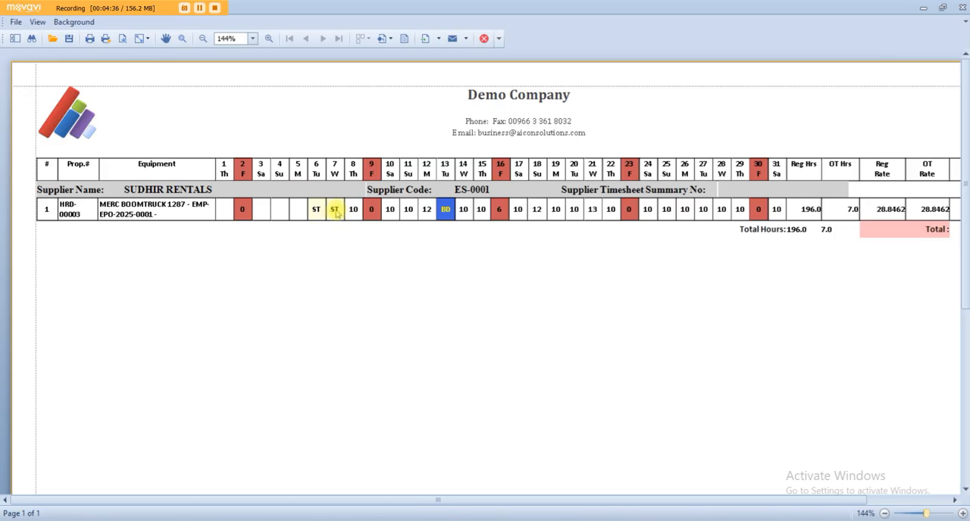
pyautogui.moveTo(350, 209); pyautogui.dragTo(921, 210)
pyautogui.click(739, 497)
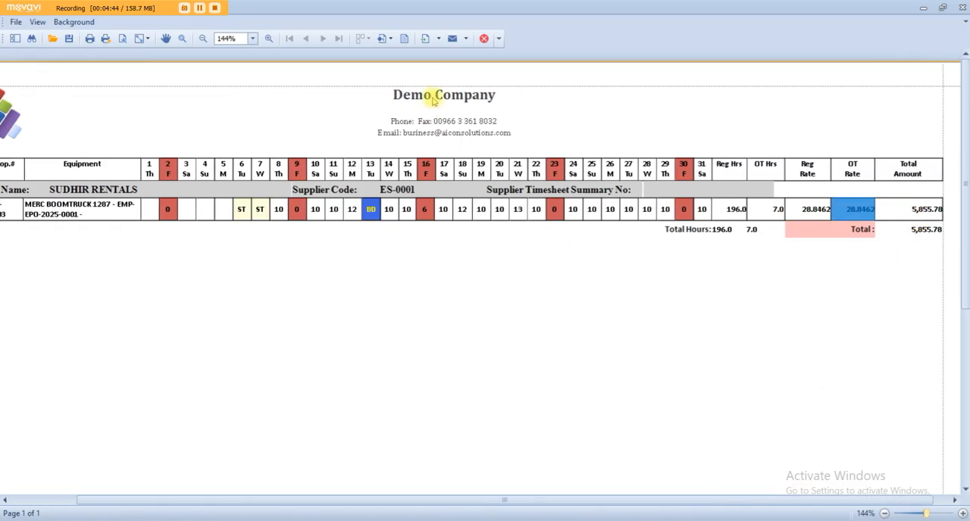
pyautogui.click(439, 39)
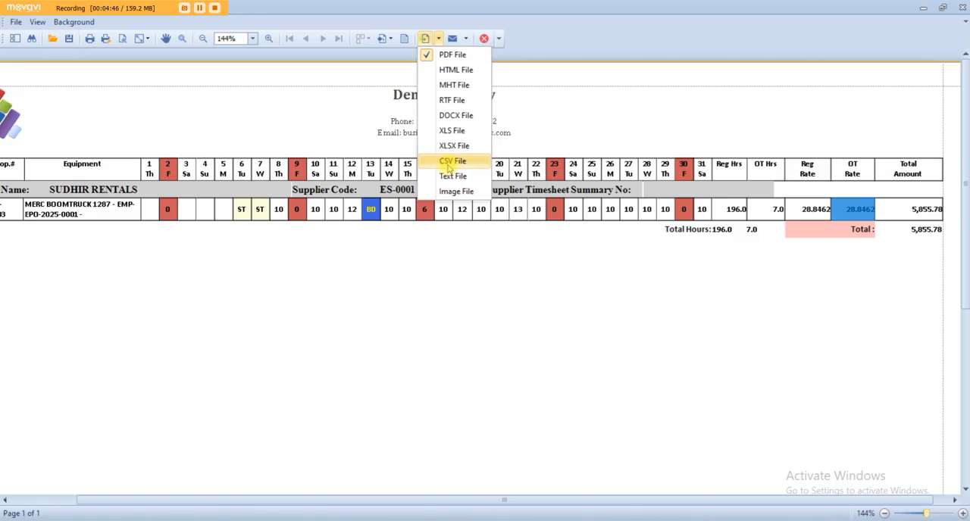
pyautogui.click(267, 302)
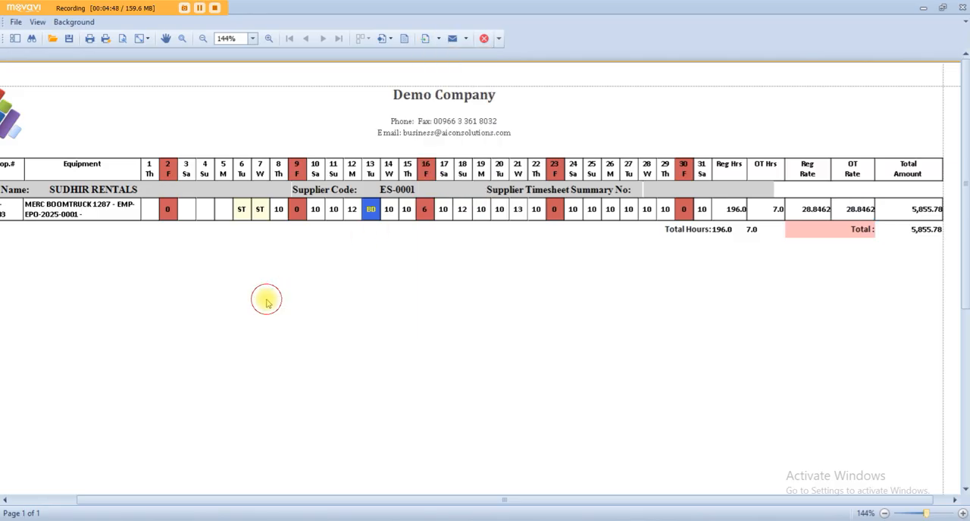
pyautogui.scroll(-5, 267, 302)
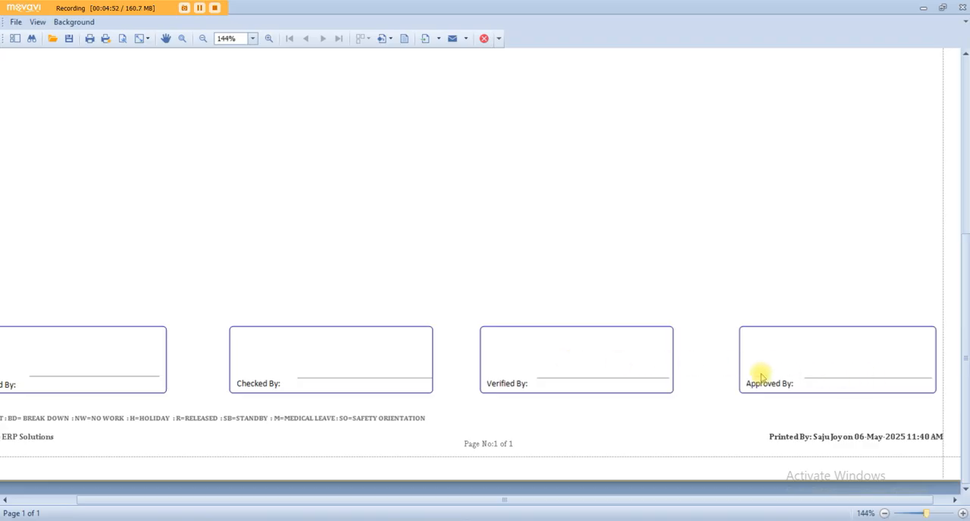
pyautogui.click(959, 7)
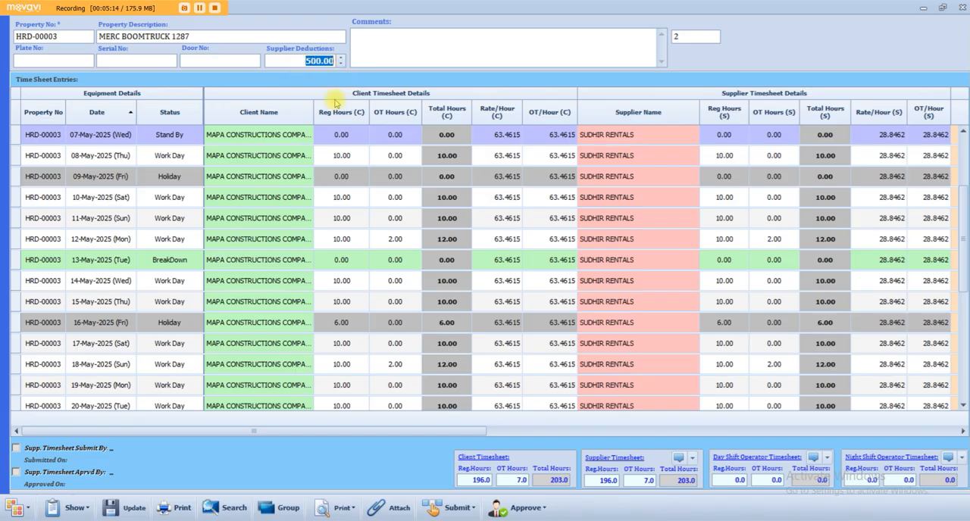
# - Set the Supplier Deductions to 500.00 and save the timesheet
pyautogui.click(129, 508)
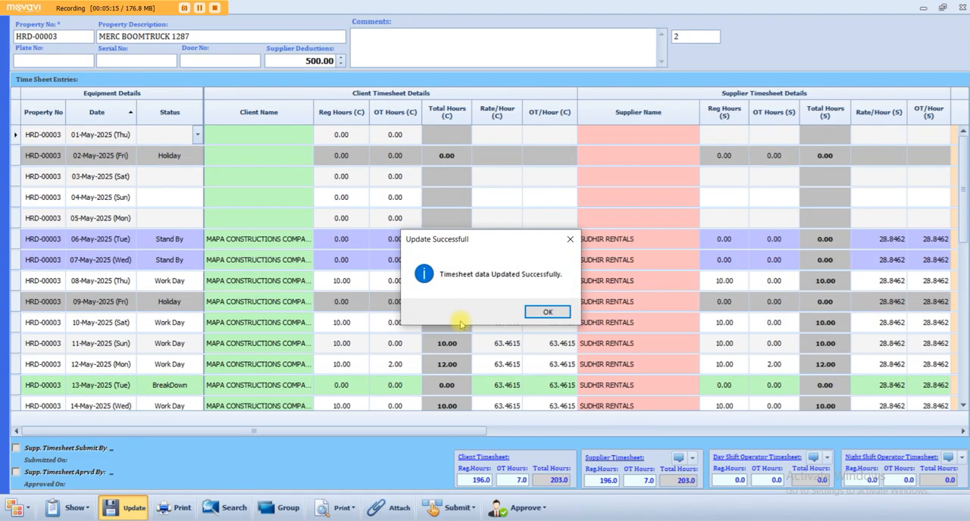
pyautogui.click(548, 311)
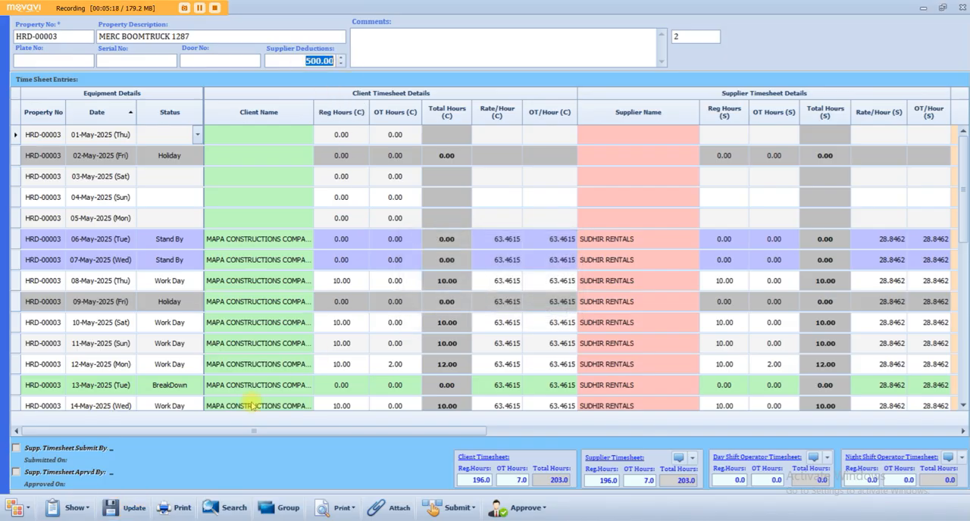
# - Generate the supplier timesheet print preview with deductions
pyautogui.click(348, 510)
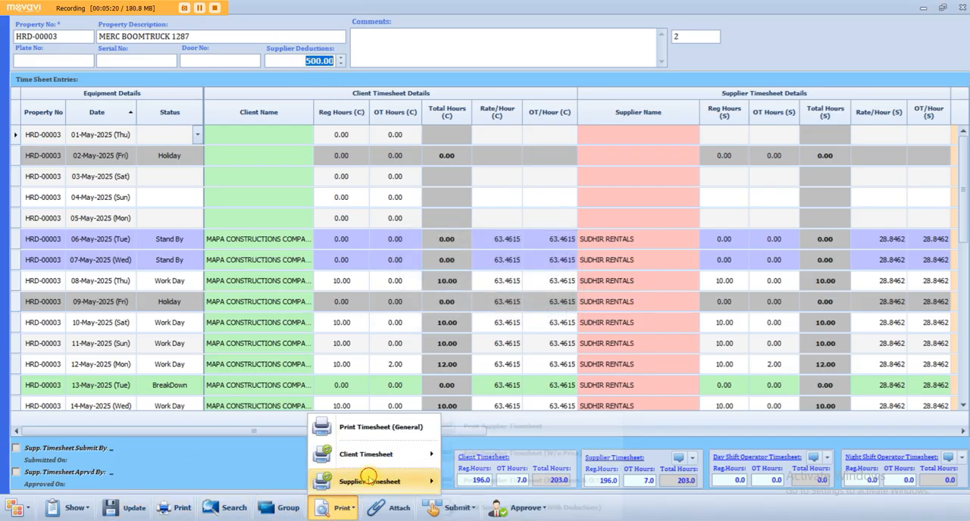
pyautogui.moveTo(394, 481)
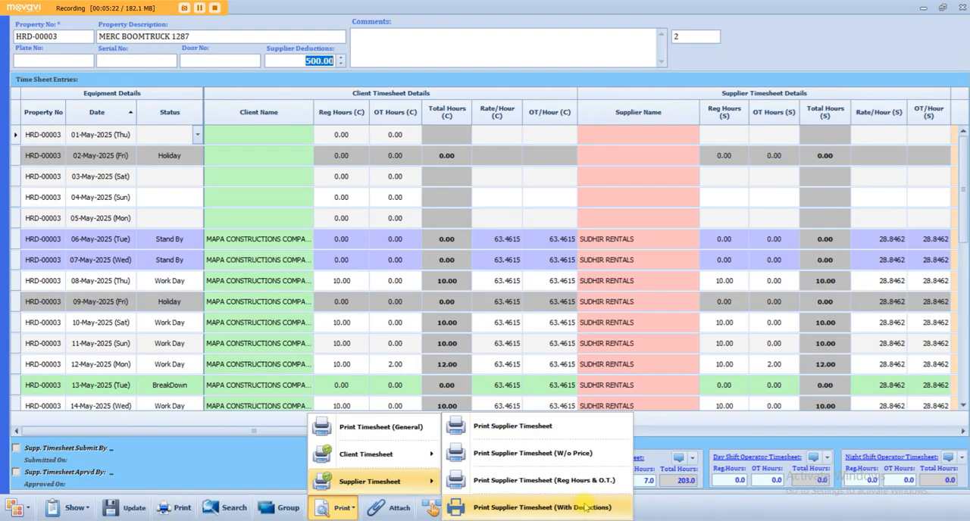
pyautogui.click(584, 507)
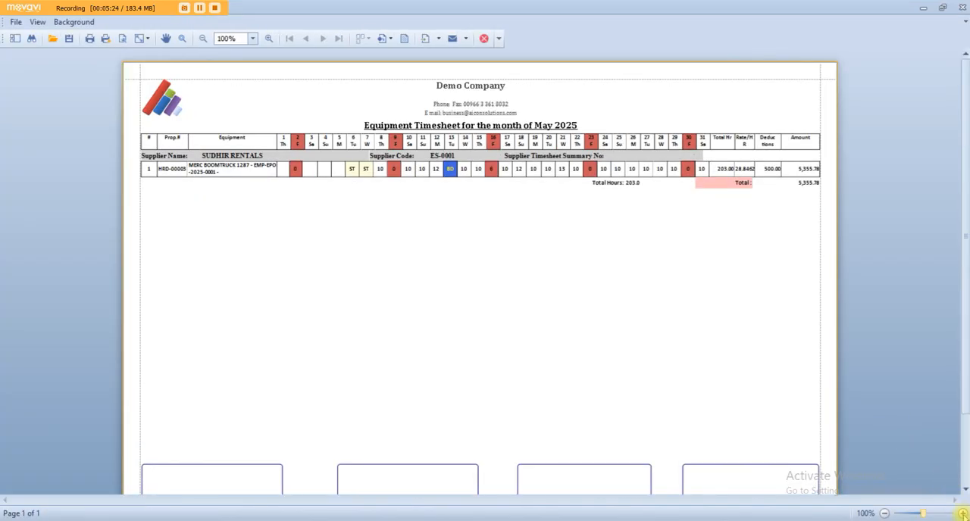
# - Examine the May 2025 report's daily hours, total hours, hourly rate, deductions and net amount for the boom truck
pyautogui.click(962, 513)
pyautogui.click(962, 514)
pyautogui.click(962, 514)
pyautogui.click(962, 513)
pyautogui.moveTo(686, 499); pyautogui.dragTo(632, 496)
pyautogui.moveTo(312, 138); pyautogui.dragTo(865, 130)
pyautogui.moveTo(757, 499); pyautogui.dragTo(819, 499)
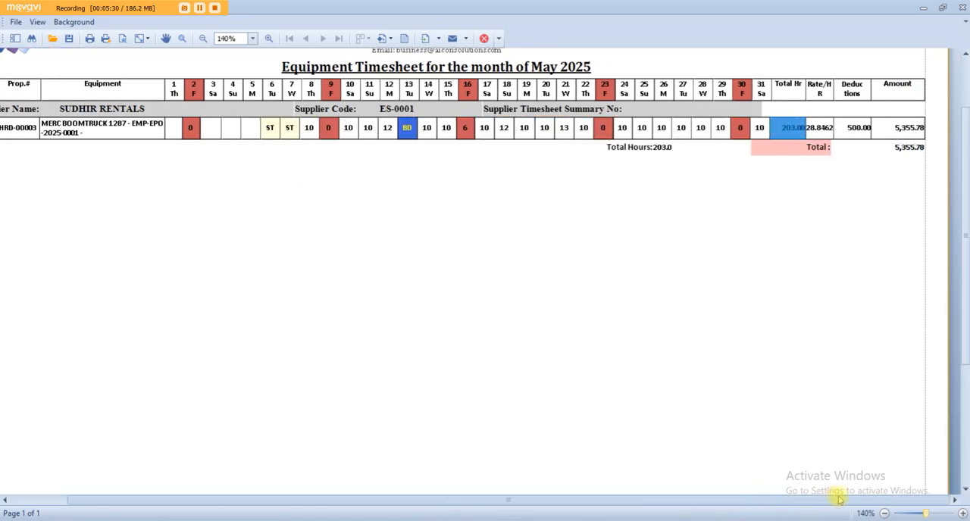
pyautogui.click(822, 129)
pyautogui.click(853, 129)
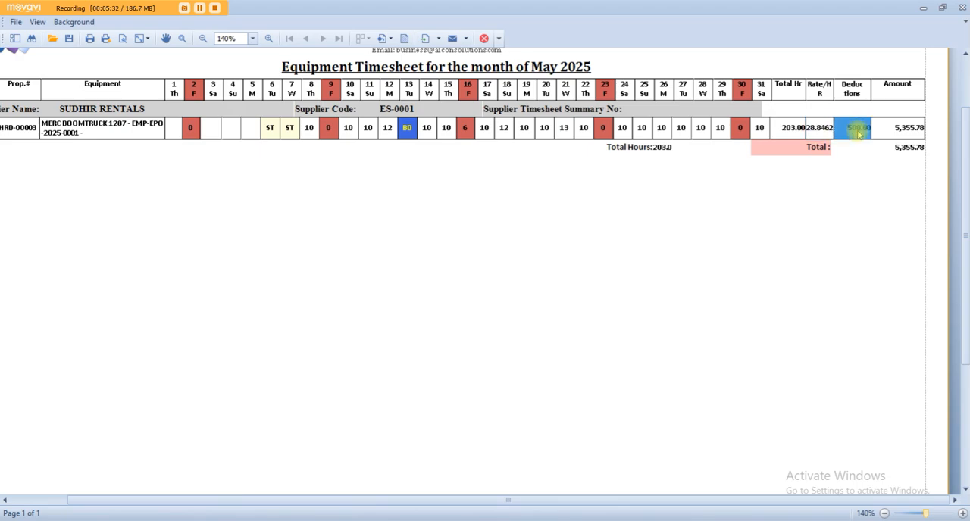
pyautogui.click(902, 134)
pyautogui.click(885, 250)
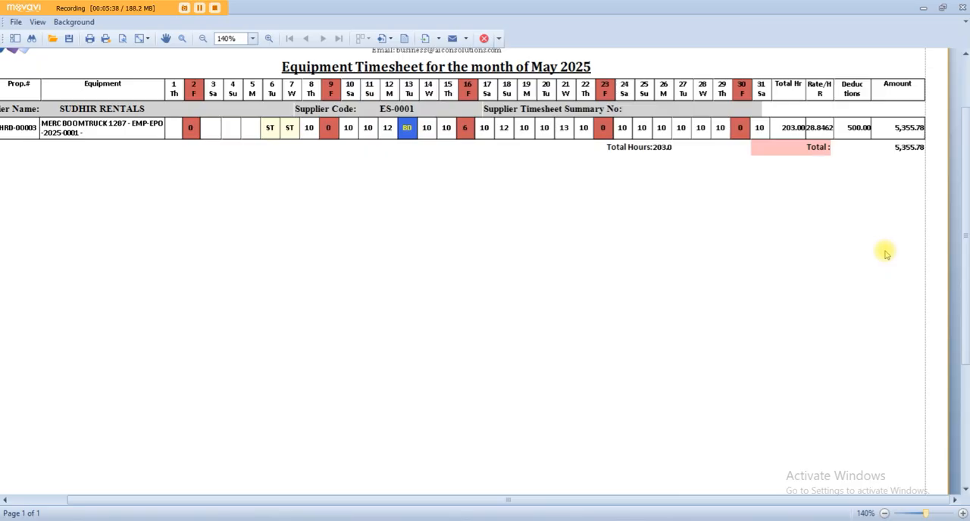
# - Preview the boom truck's supplier timesheet report with separate regular and overtime hours and rates, check its total amount, and close it
pyautogui.click(962, 6)
pyautogui.click(333, 506)
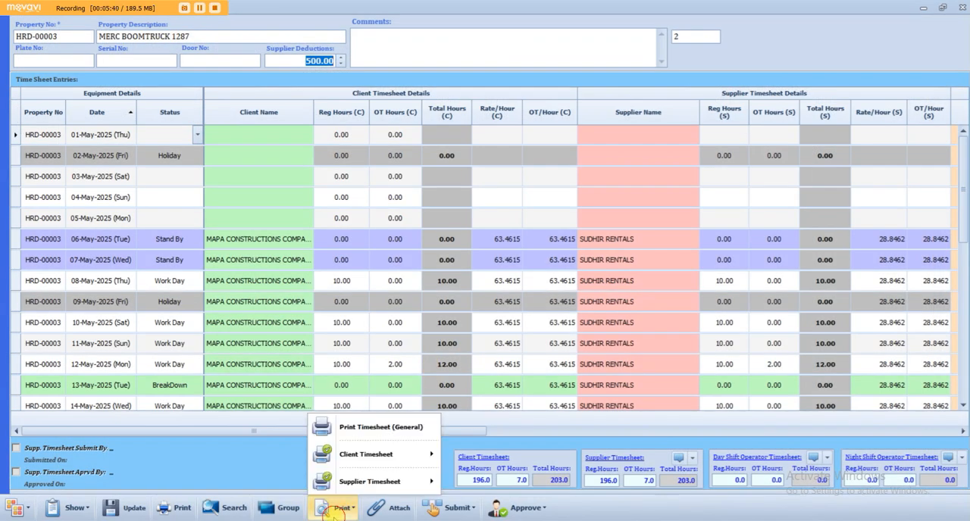
pyautogui.click(368, 480)
pyautogui.click(522, 480)
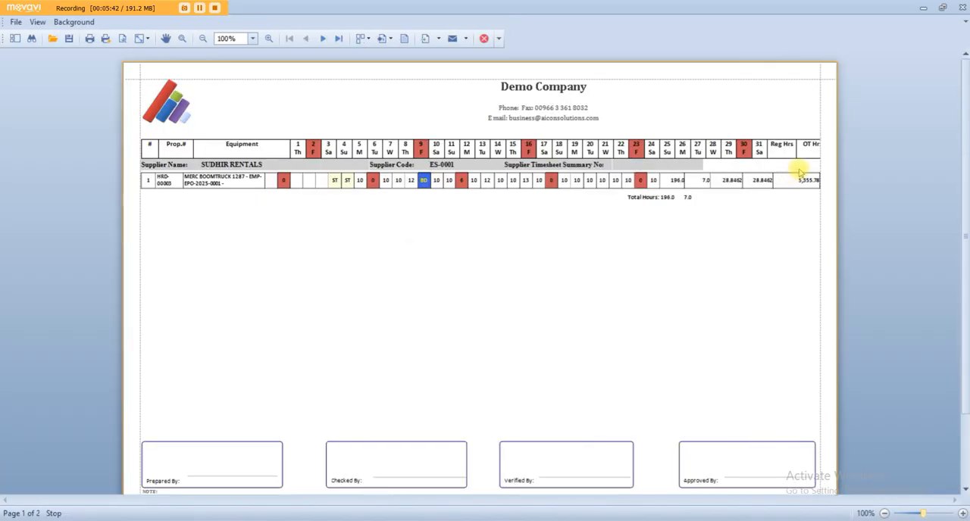
pyautogui.click(962, 515)
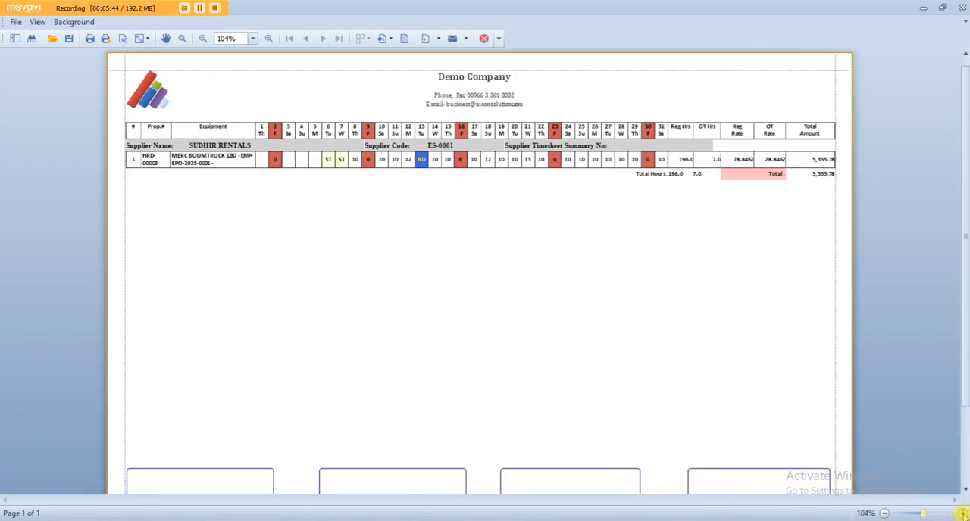
pyautogui.moveTo(738, 503); pyautogui.dragTo(787, 510)
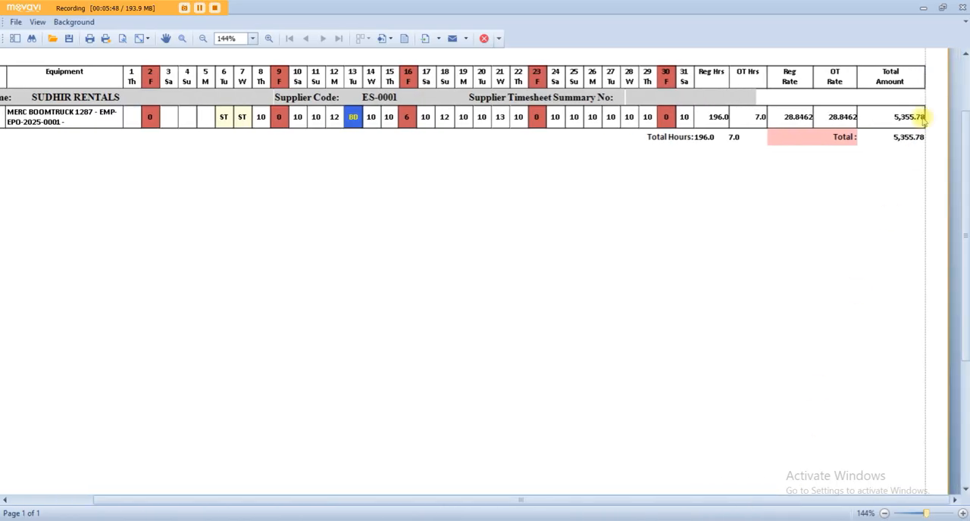
pyautogui.click(962, 7)
# - Set the boom truck's Supplier Deductions to 0.00 and save the timesheet
pyautogui.click(125, 507)
pyautogui.press('Return')
pyautogui.click(342, 507)
pyautogui.click(303, 61)
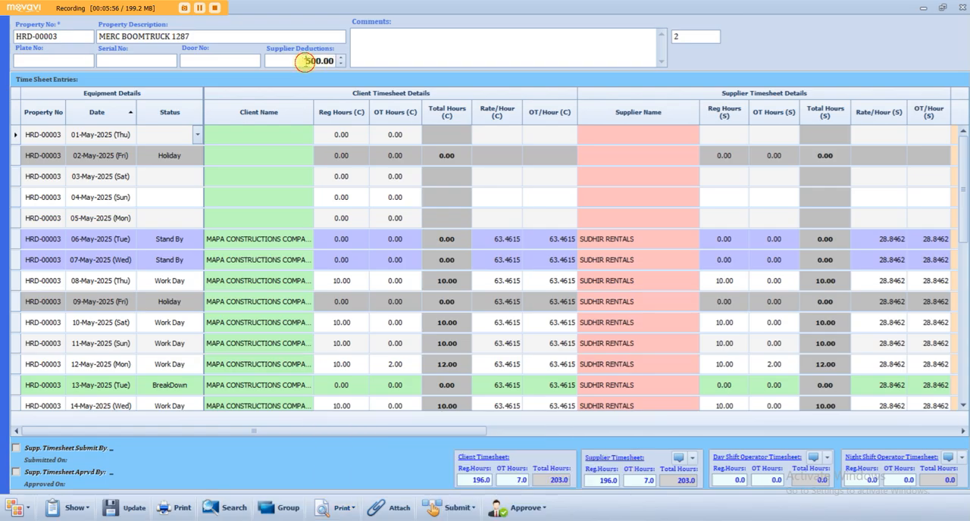
pyautogui.write('0')
pyautogui.click(131, 509)
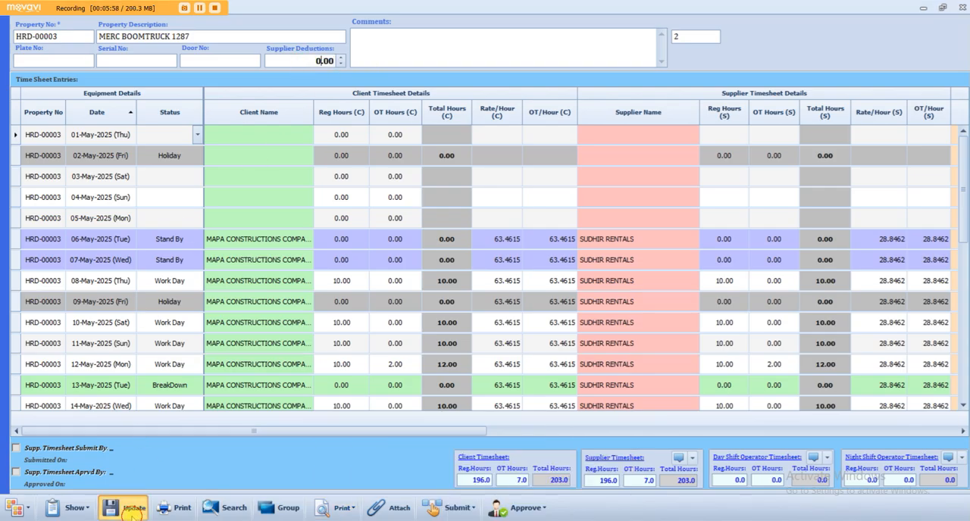
pyautogui.press('Return')
# - Preview the regular and overtime supplier report again to check the total amount without deductions, and close it
pyautogui.click(340, 506)
pyautogui.click(368, 481)
pyautogui.click(491, 480)
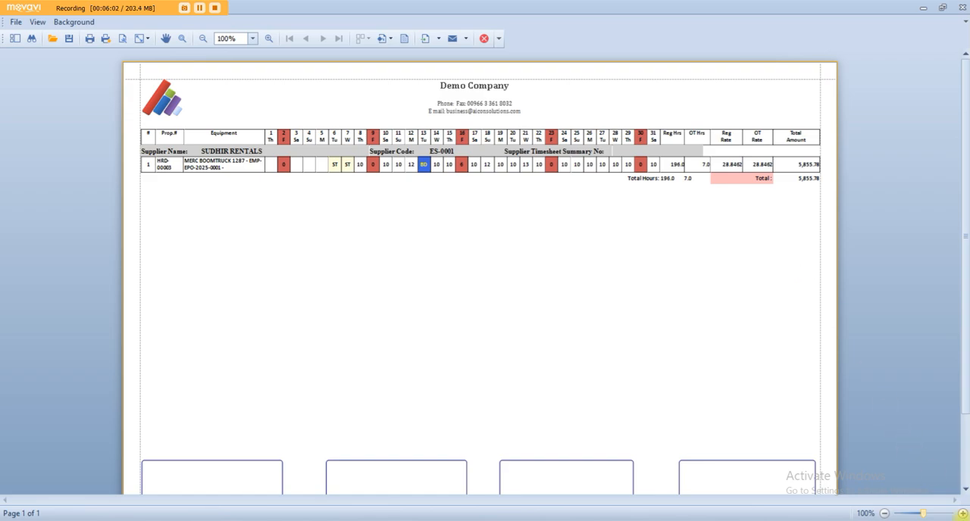
pyautogui.click(961, 513)
pyautogui.click(961, 514)
pyautogui.click(961, 514)
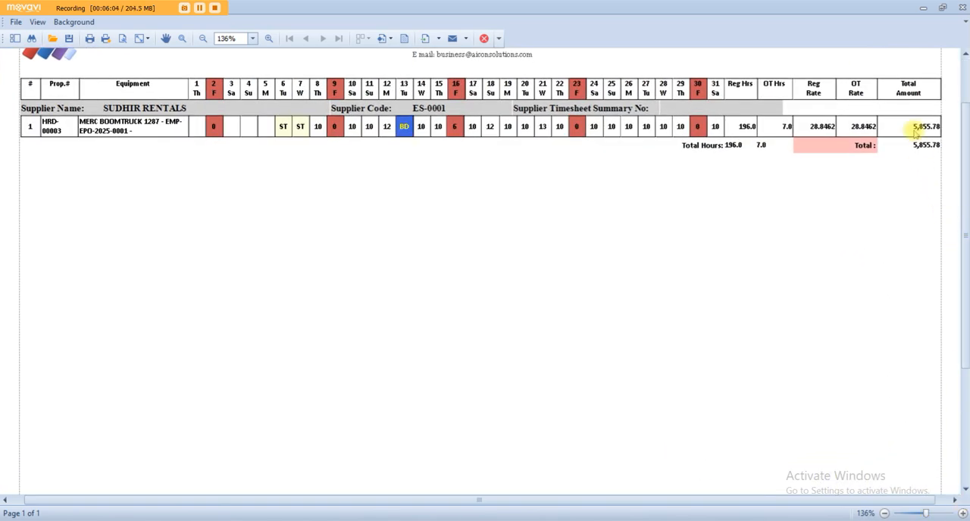
pyautogui.click(961, 8)
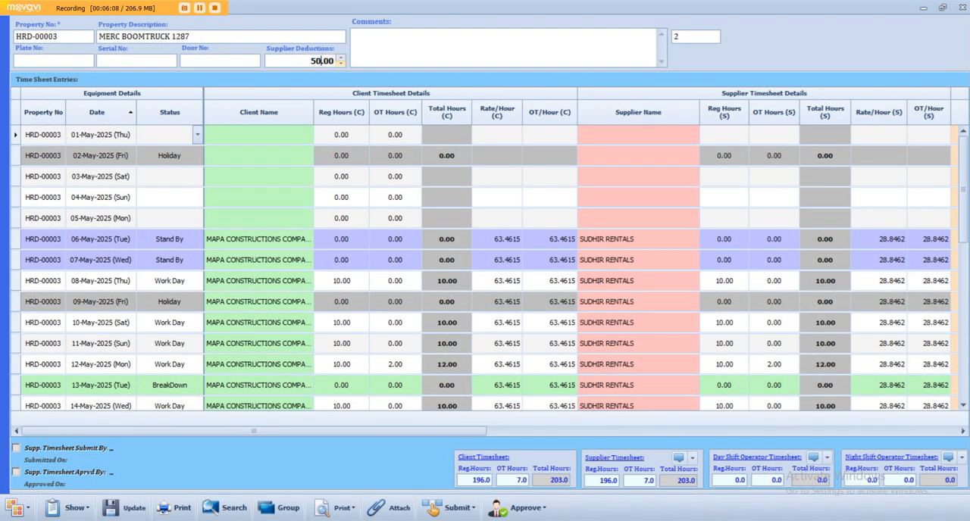
# - Preview the supplier timesheet with deductions, compare its deductions and amount, and close the preview and the boom truck timesheet
pyautogui.click(326, 511)
pyautogui.moveTo(371, 482)
pyautogui.click(469, 507)
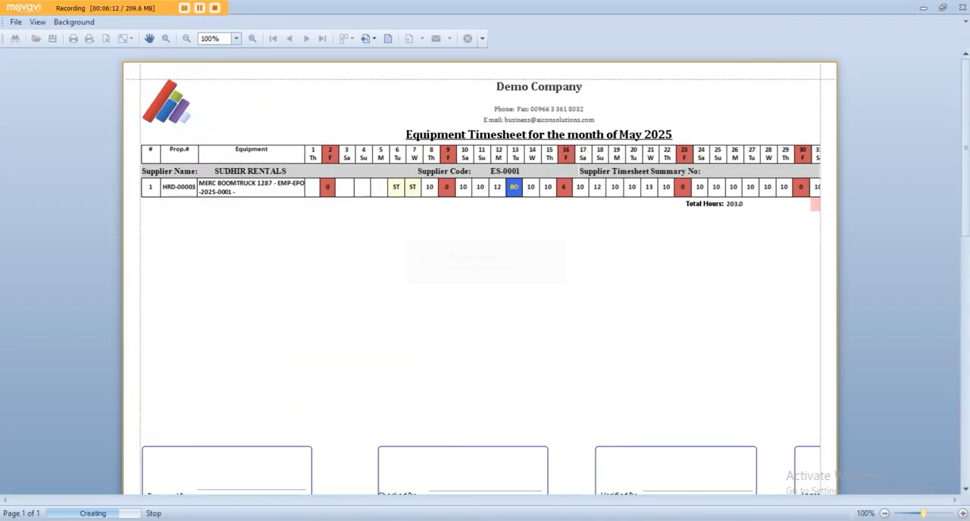
pyautogui.click(963, 514)
pyautogui.click(962, 515)
pyautogui.click(962, 514)
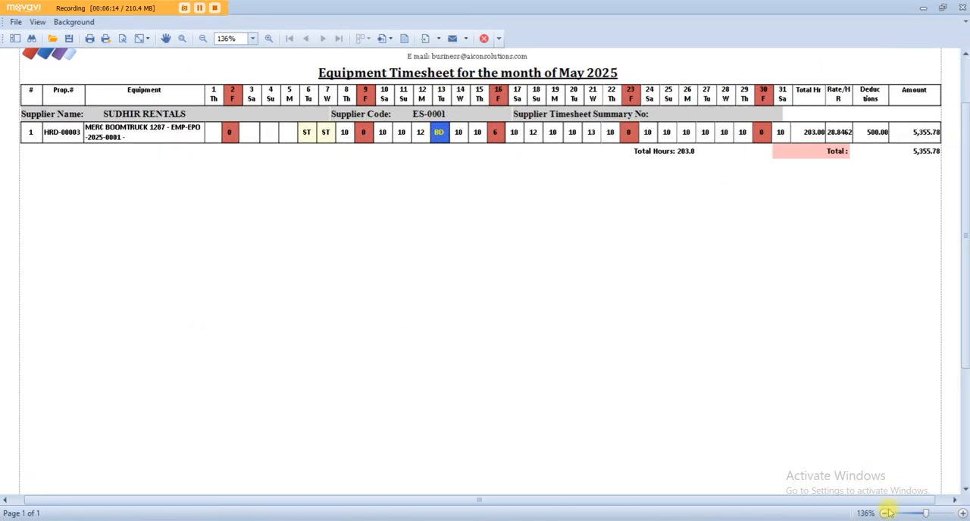
pyautogui.moveTo(810, 496); pyautogui.dragTo(825, 496)
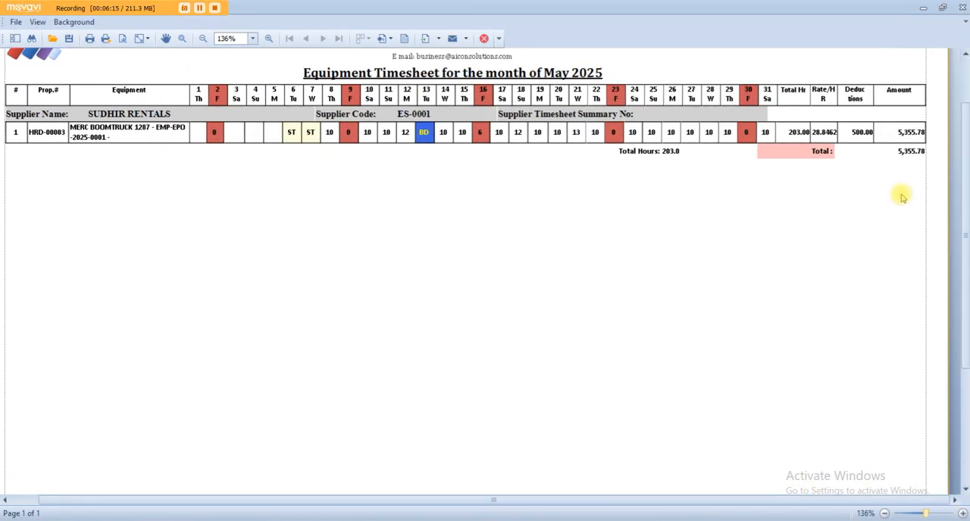
pyautogui.click(901, 140)
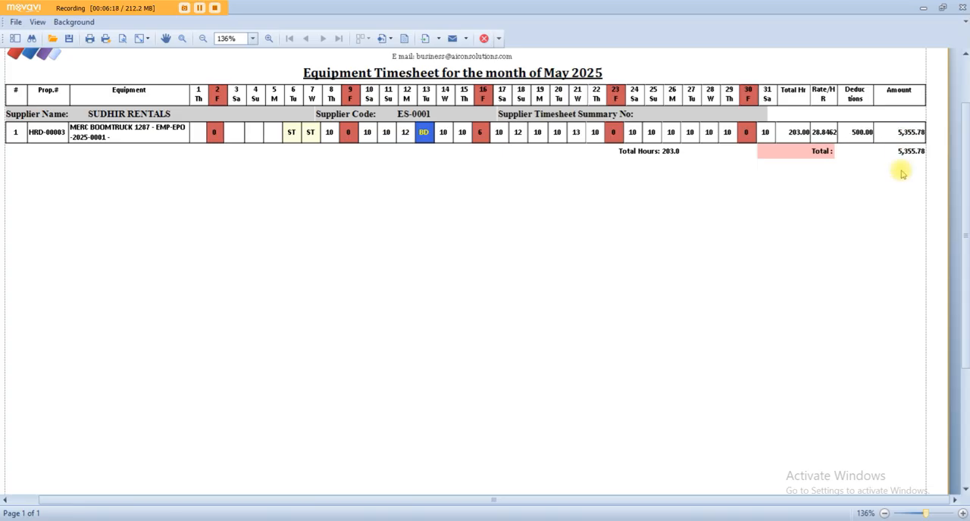
pyautogui.click(963, 8)
pyautogui.click(962, 8)
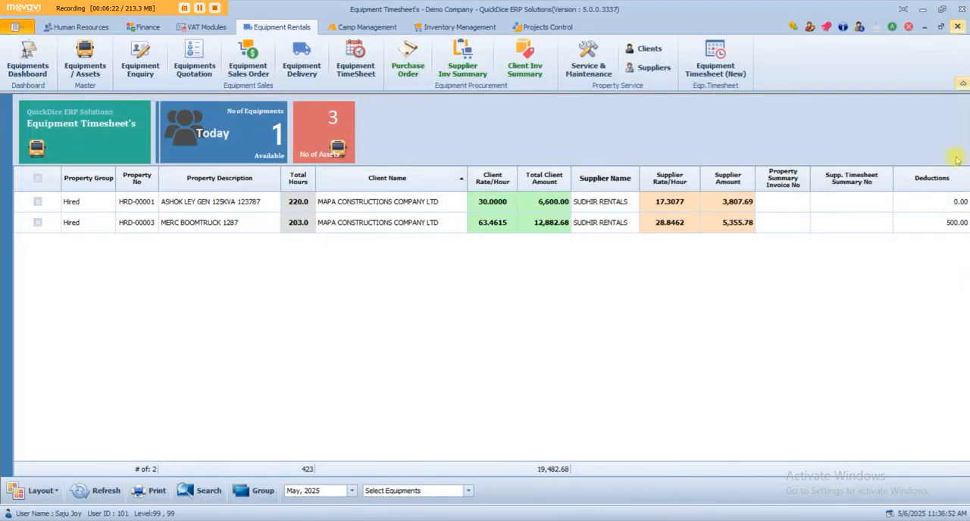
# - Open the HRD-00001 generator timesheet for editing, show the supplier and operator details beside the client details, and review them
pyautogui.rightClick(222, 206)
pyautogui.click(240, 219)
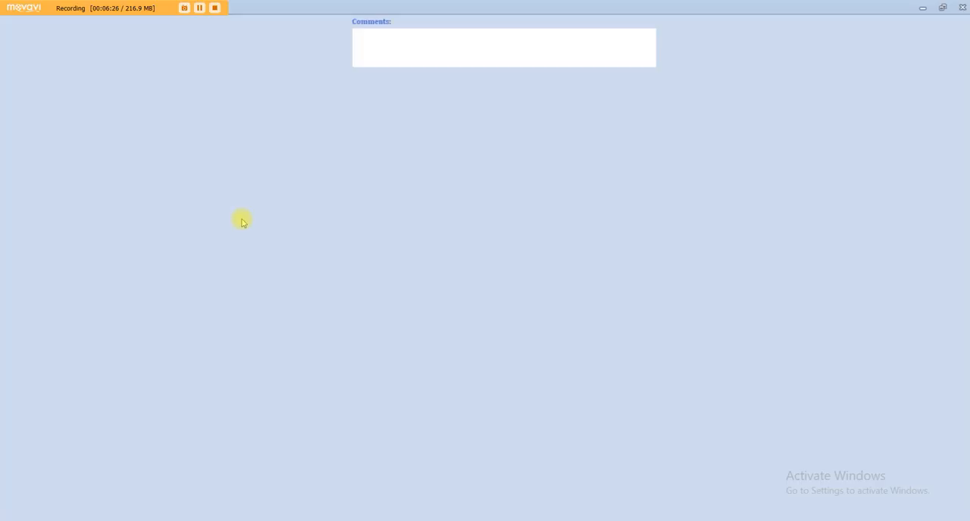
pyautogui.scroll(-6, 390, 235)
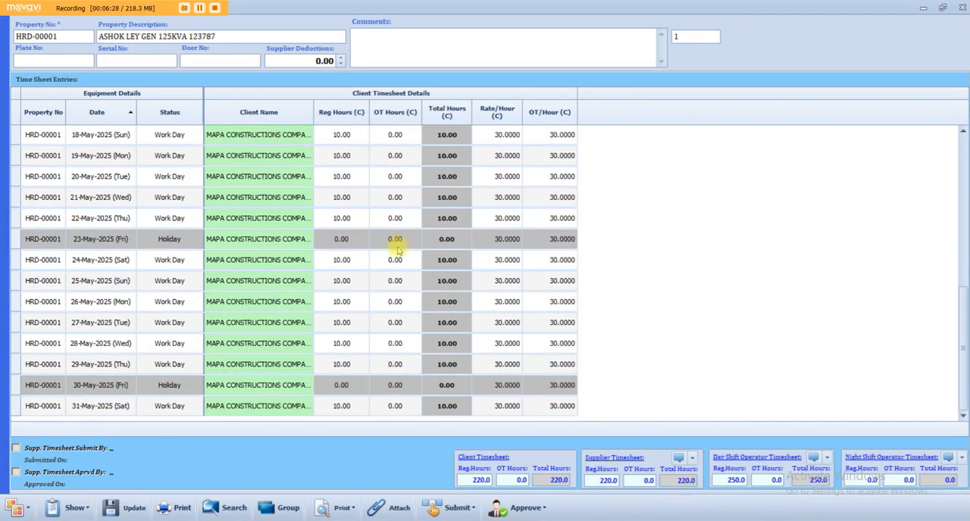
pyautogui.click(70, 507)
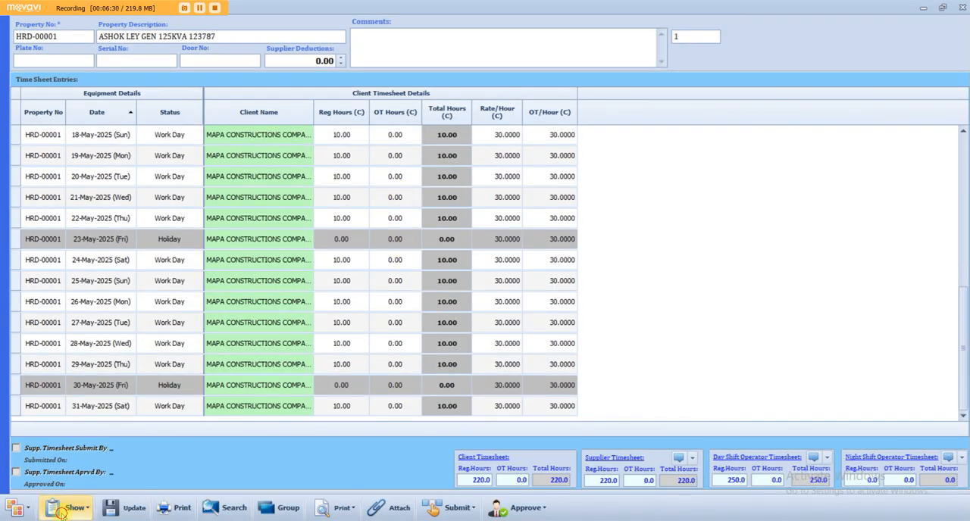
pyautogui.click(99, 373)
pyautogui.scroll(1, 325, 227)
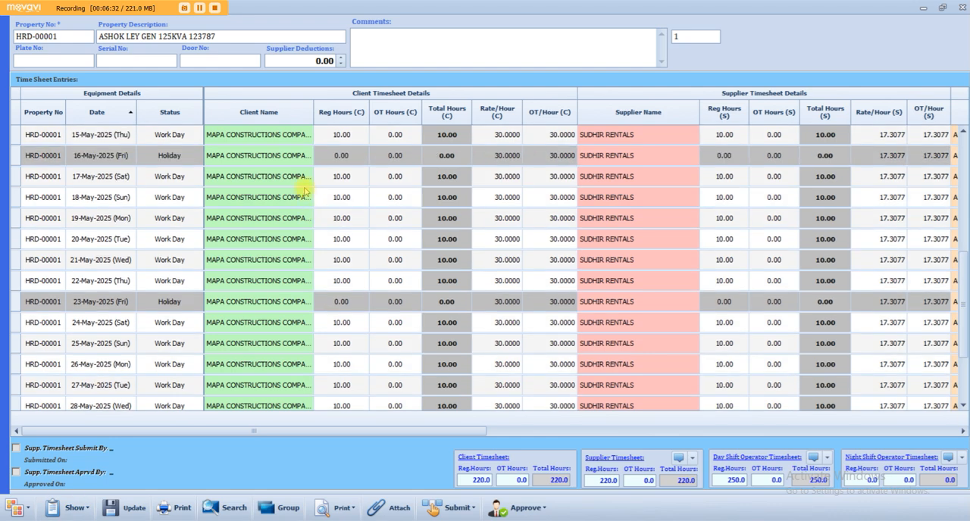
pyautogui.moveTo(485, 430); pyautogui.dragTo(952, 429)
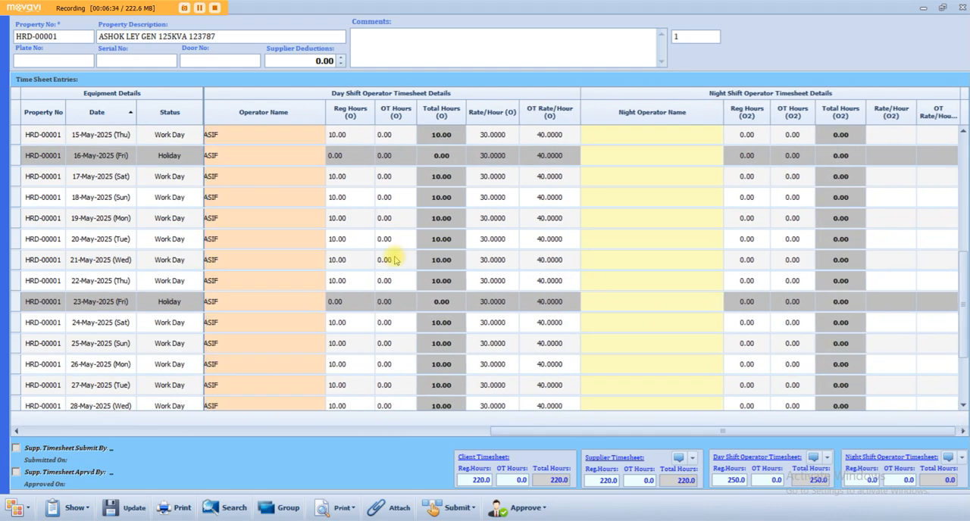
pyautogui.moveTo(504, 432); pyautogui.dragTo(459, 432)
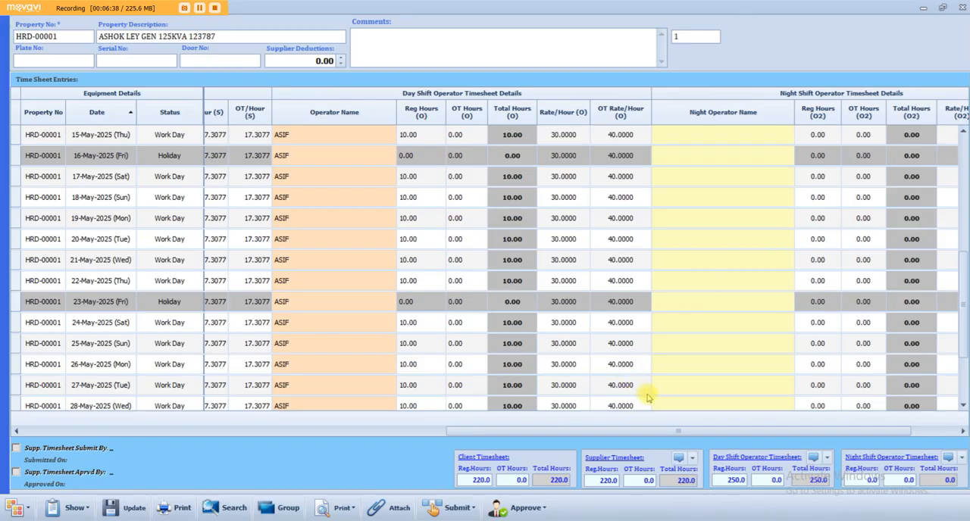
pyautogui.moveTo(513, 431); pyautogui.dragTo(25, 448)
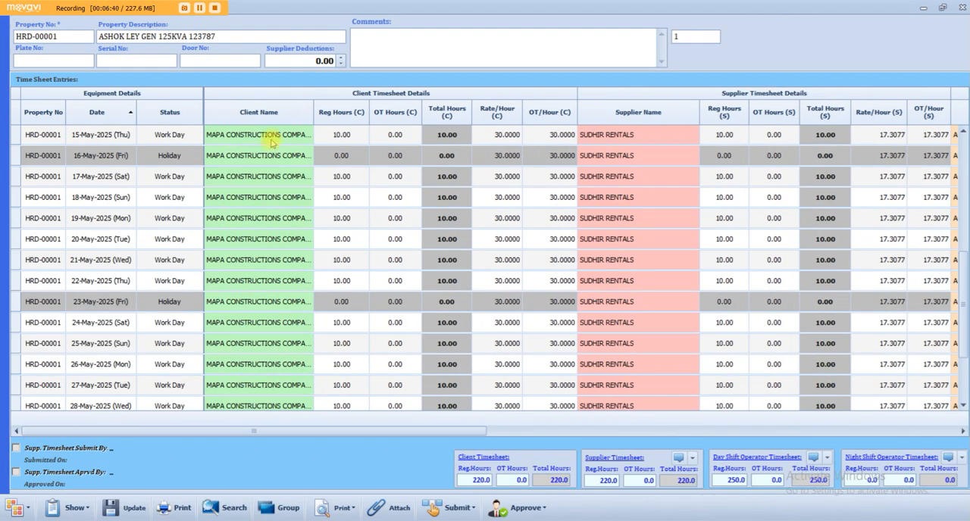
# - Set the HRD-00001 generator's Supplier Deductions to 300.00, save the timesheet and close it
pyautogui.moveTo(314, 60); pyautogui.dragTo(335, 60)
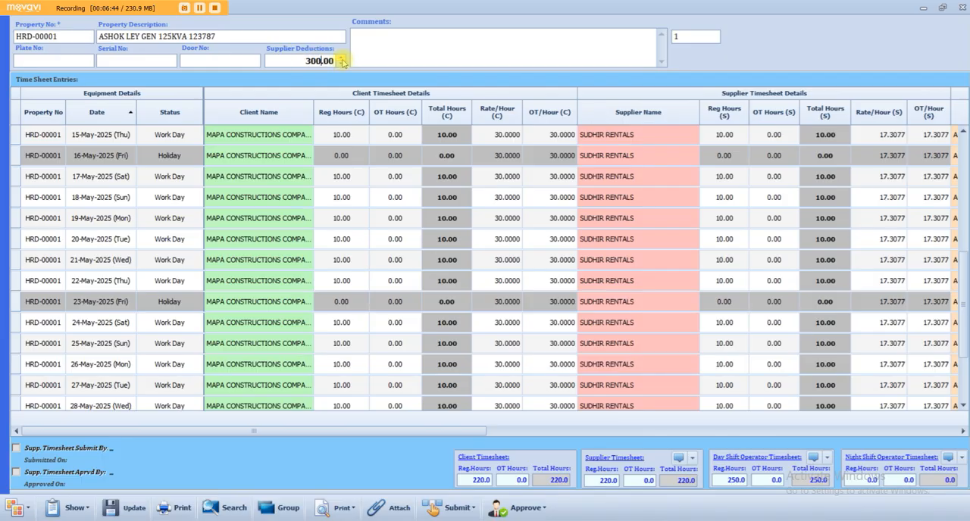
pyautogui.click(129, 509)
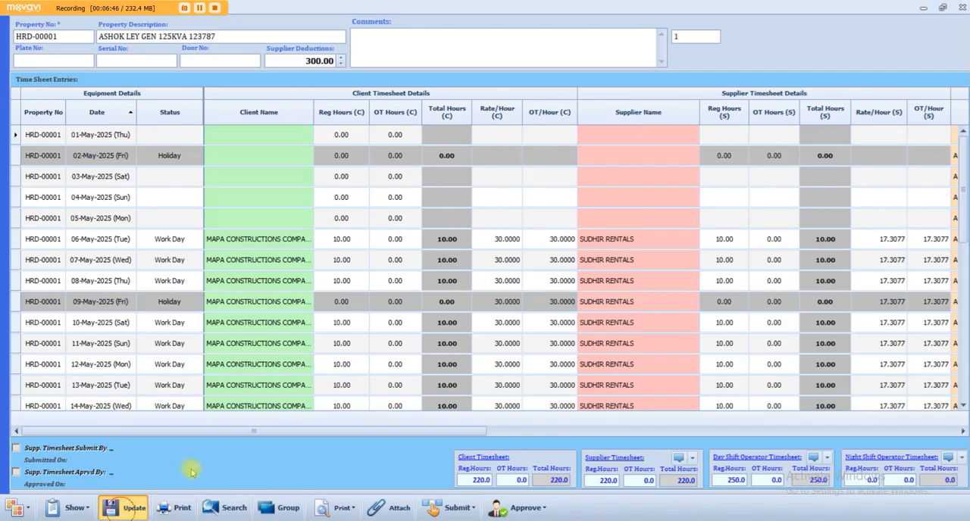
pyautogui.click(547, 314)
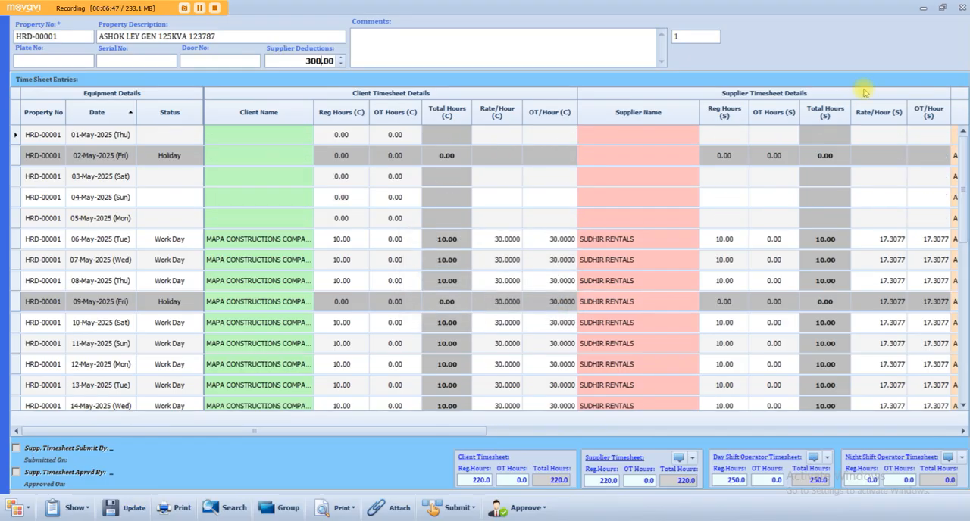
pyautogui.click(959, 7)
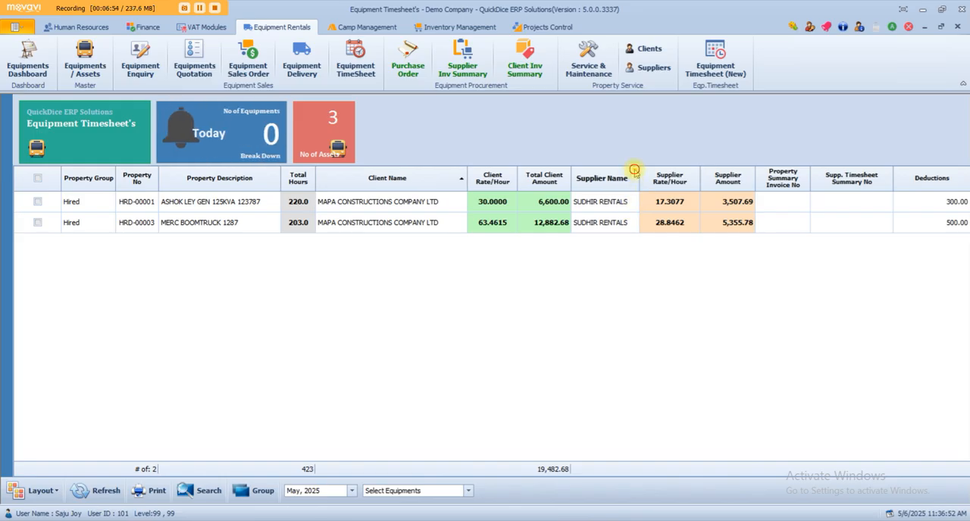
# - Filter the equipment timesheet list by supplier SUDHIR RENTALS and select all the filtered equipment
pyautogui.click(635, 173)
pyautogui.click(647, 220)
pyautogui.click(634, 144)
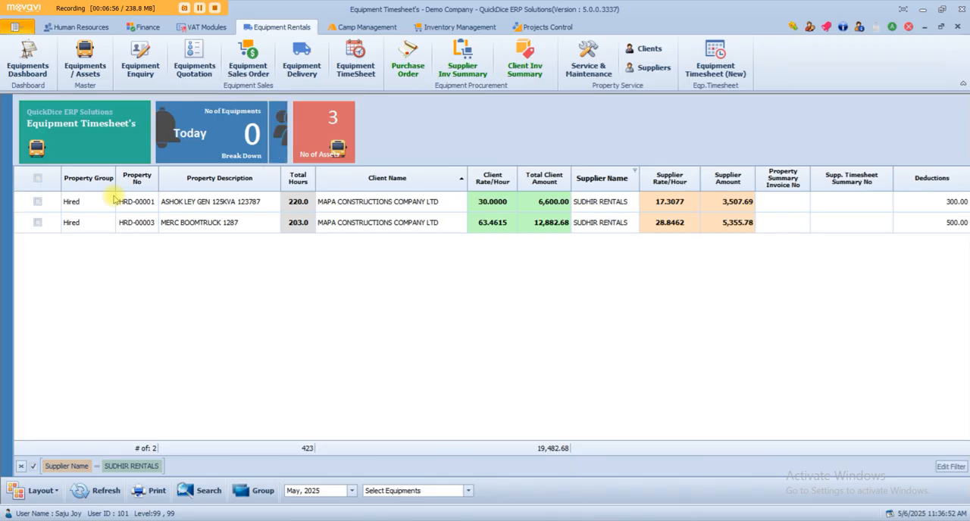
pyautogui.click(37, 178)
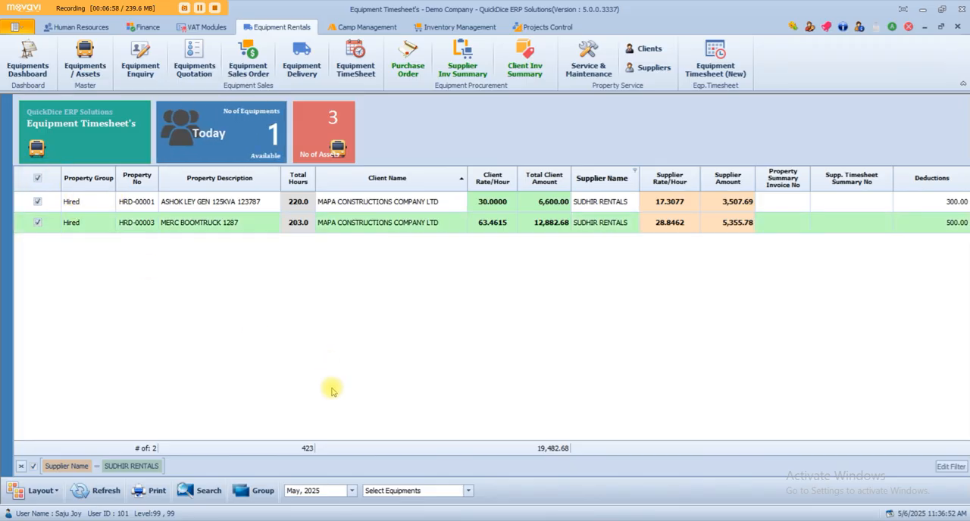
# - Generate one supplier timesheet print preview with deductions for the selected equipment
pyautogui.rightClick(347, 210)
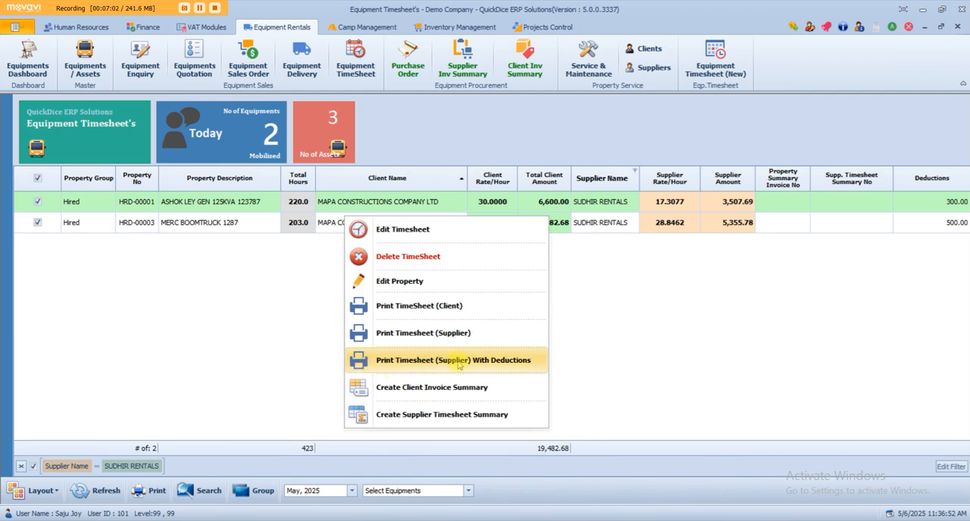
pyautogui.click(491, 362)
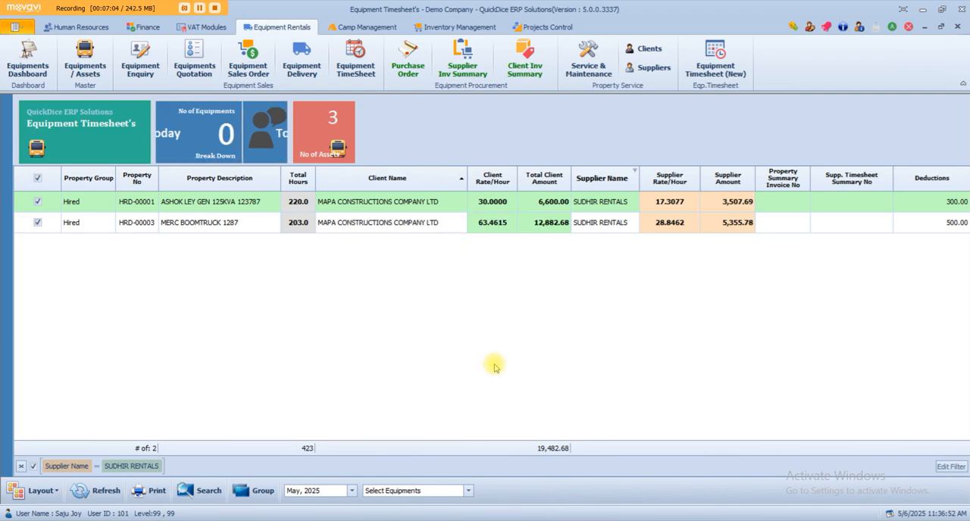
pyautogui.click(961, 513)
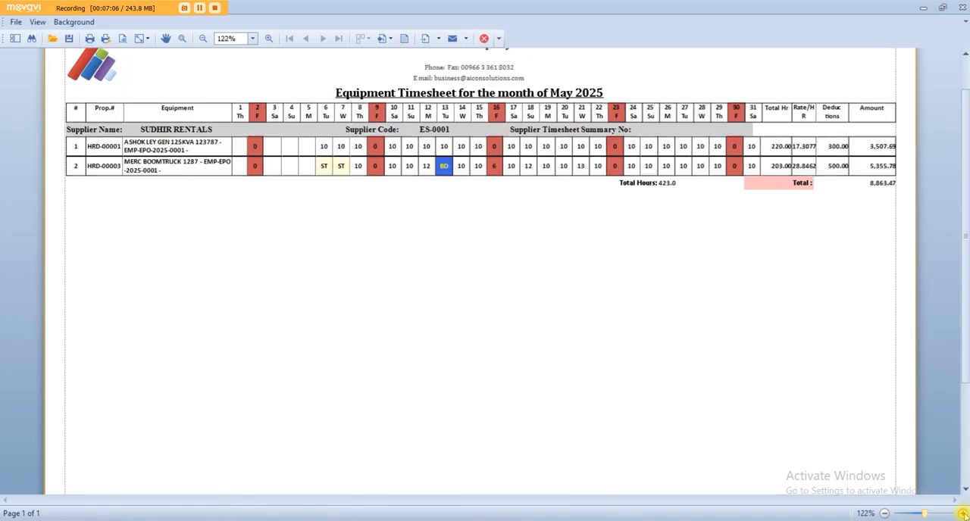
# - Examine the combined report's equipment, hours, deductions, total, title, supplier name and export formats, close the preview and clear the equipment selection
pyautogui.moveTo(111, 138); pyautogui.dragTo(183, 150)
pyautogui.click(175, 146)
pyautogui.click(182, 159)
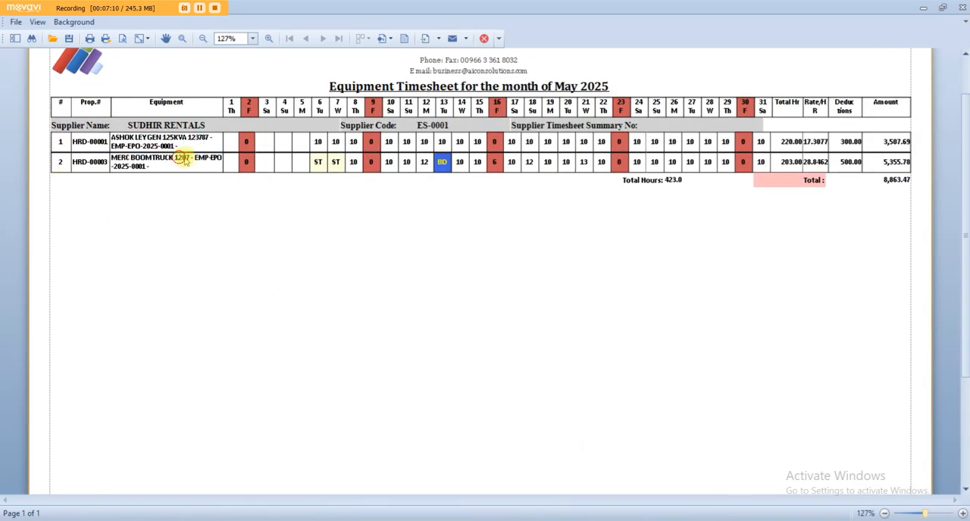
pyautogui.moveTo(318, 142); pyautogui.dragTo(892, 169)
pyautogui.click(890, 181)
pyautogui.click(443, 94)
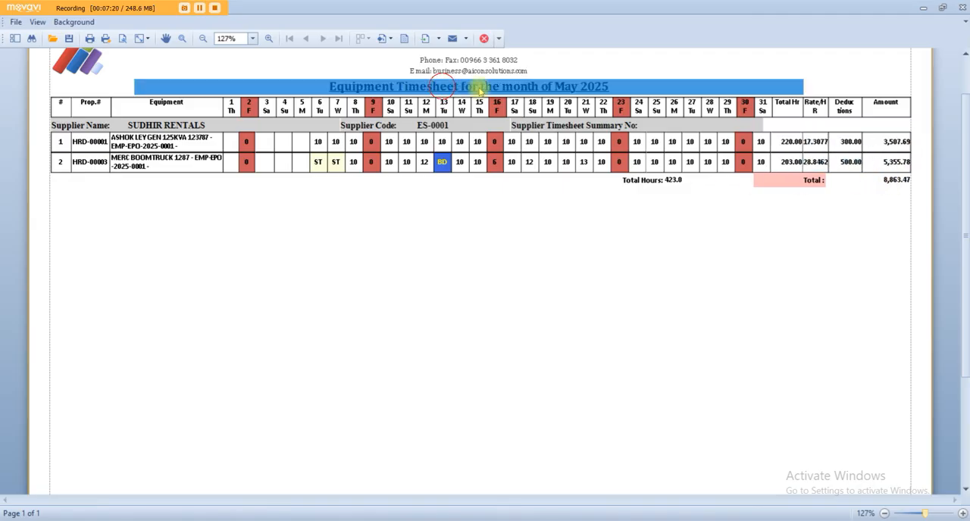
pyautogui.click(143, 124)
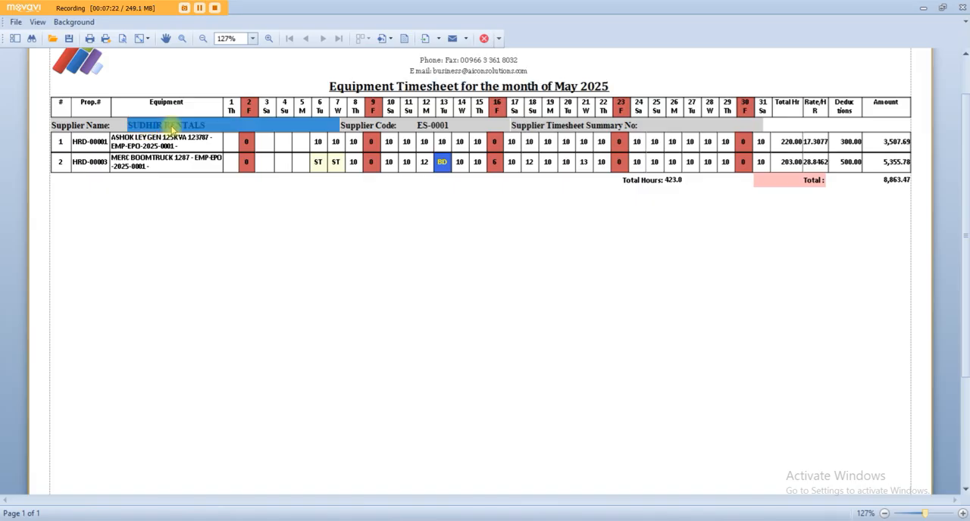
pyautogui.click(179, 414)
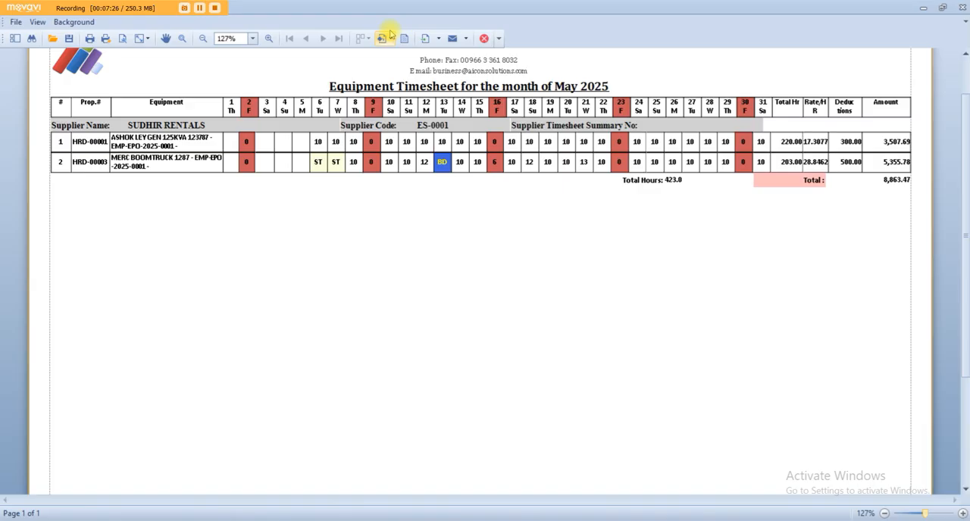
pyautogui.click(439, 39)
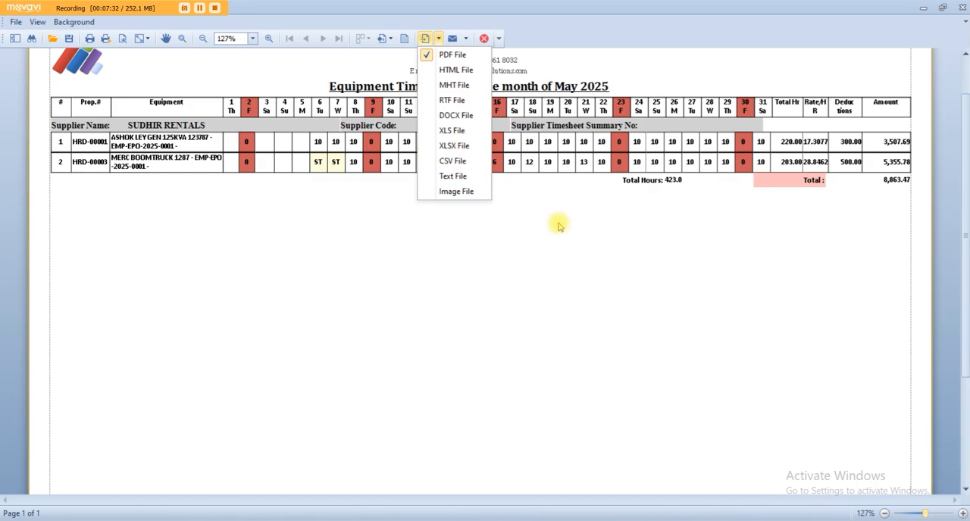
pyautogui.click(664, 248)
pyautogui.click(962, 7)
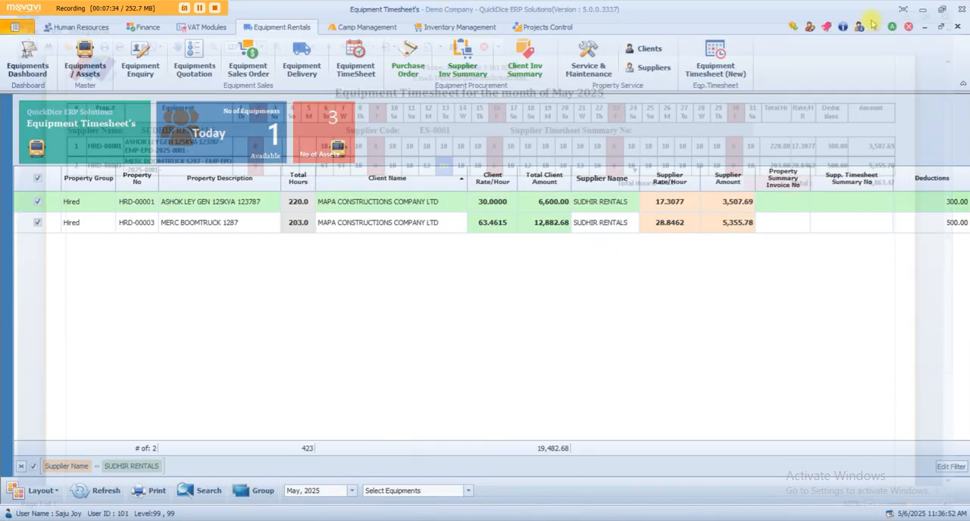
pyautogui.click(39, 176)
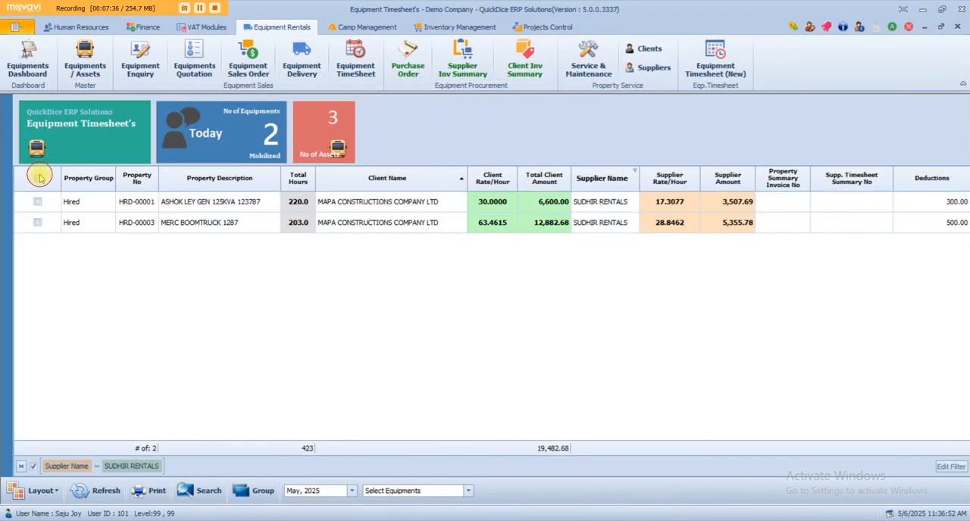